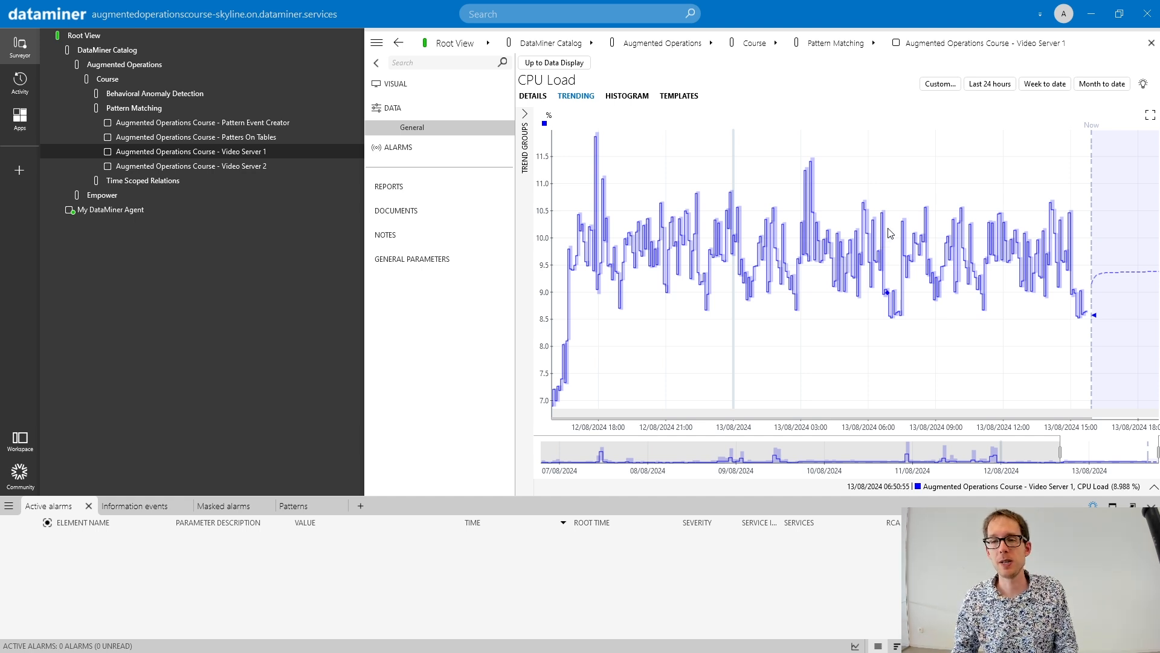
- Add the Free Disk Space parameter of Video Server 1 to its CPU Load trend graph and show the combined trend
scroll(885, 245, "down", 4)
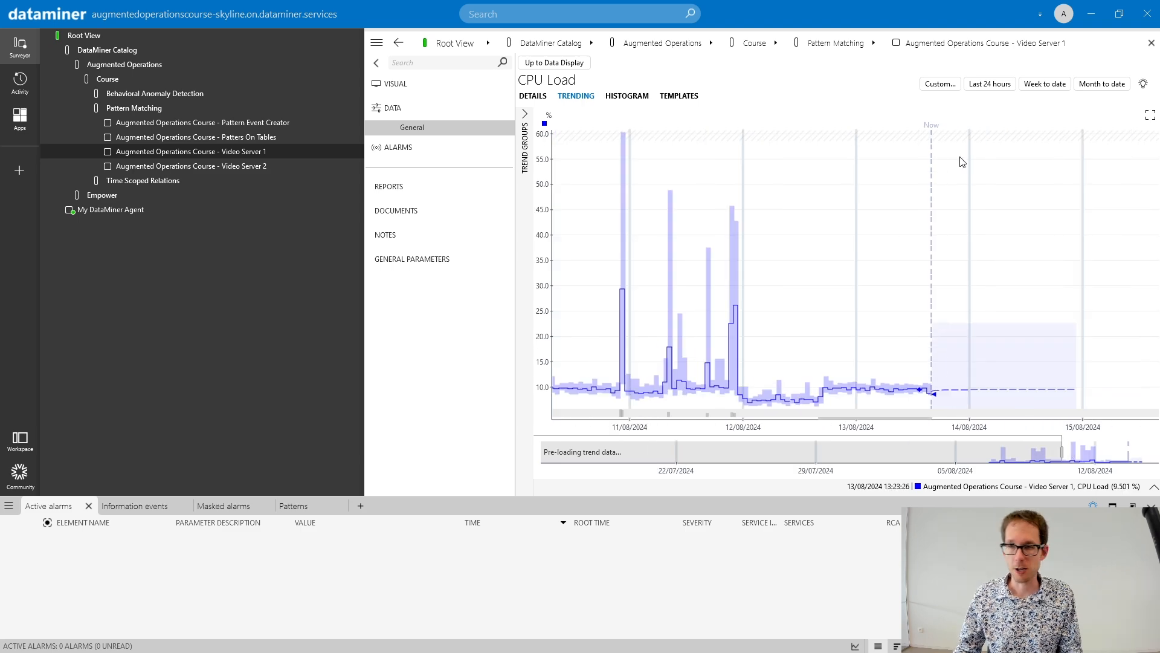
left_click(1043, 85)
scroll(908, 197, "down", 1)
left_click_drag(730, 238, 921, 240)
left_click_drag(651, 218, 816, 217)
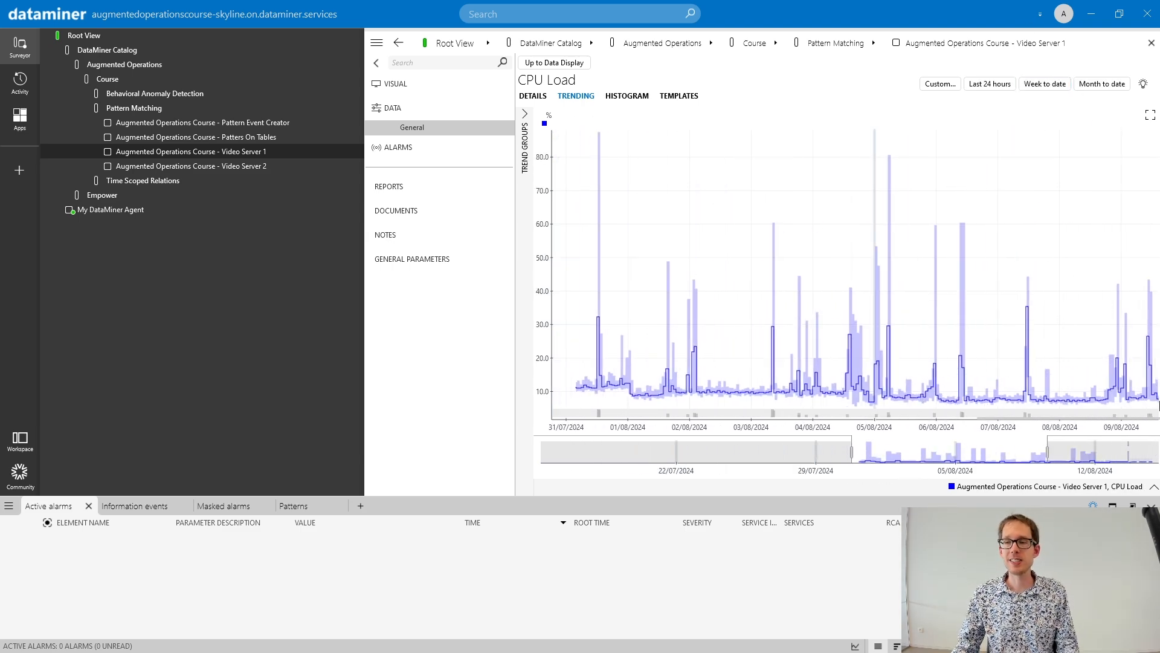
left_click(1154, 490)
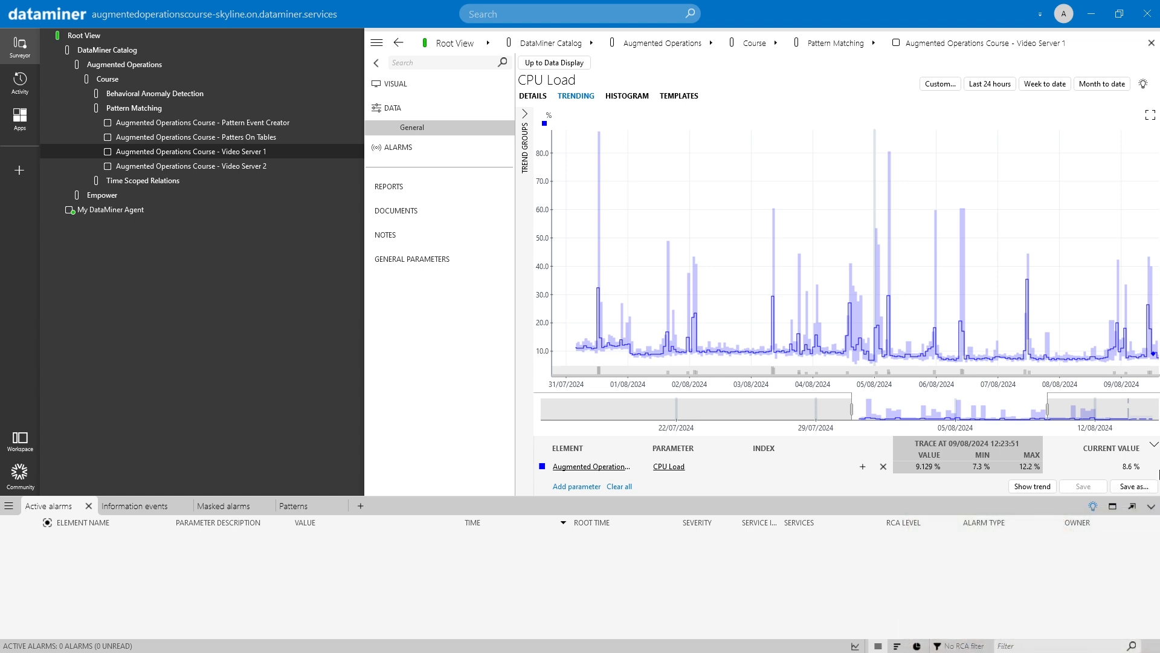
left_click(1154, 445)
left_click(1153, 489)
left_click(577, 487)
left_click(665, 466)
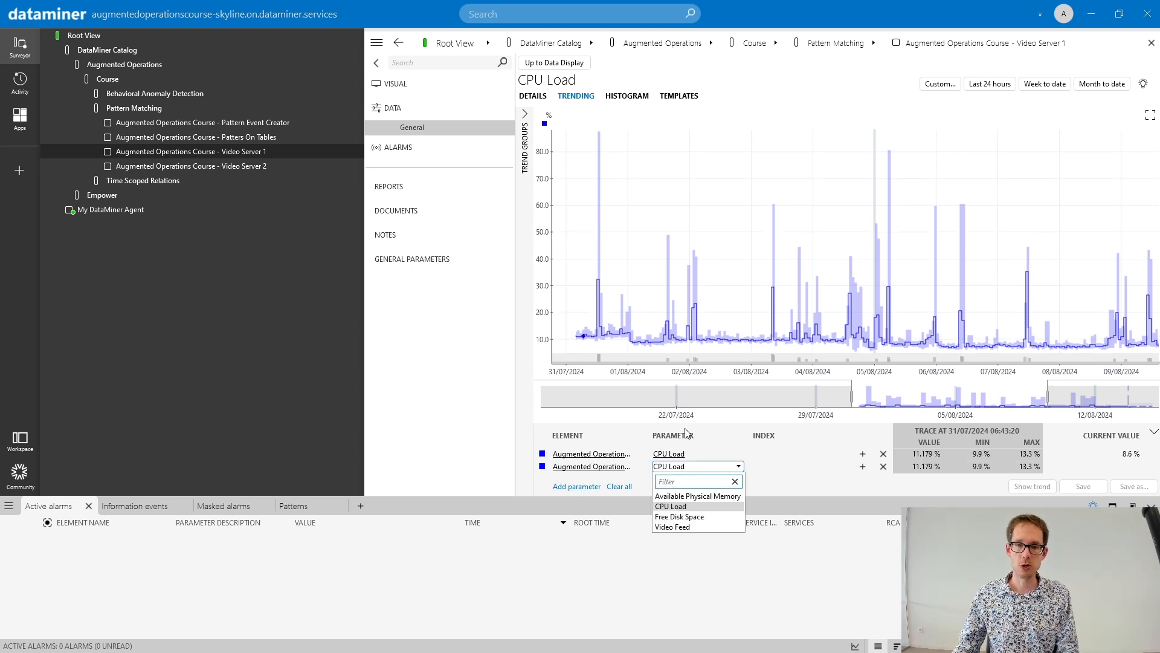
left_click(693, 517)
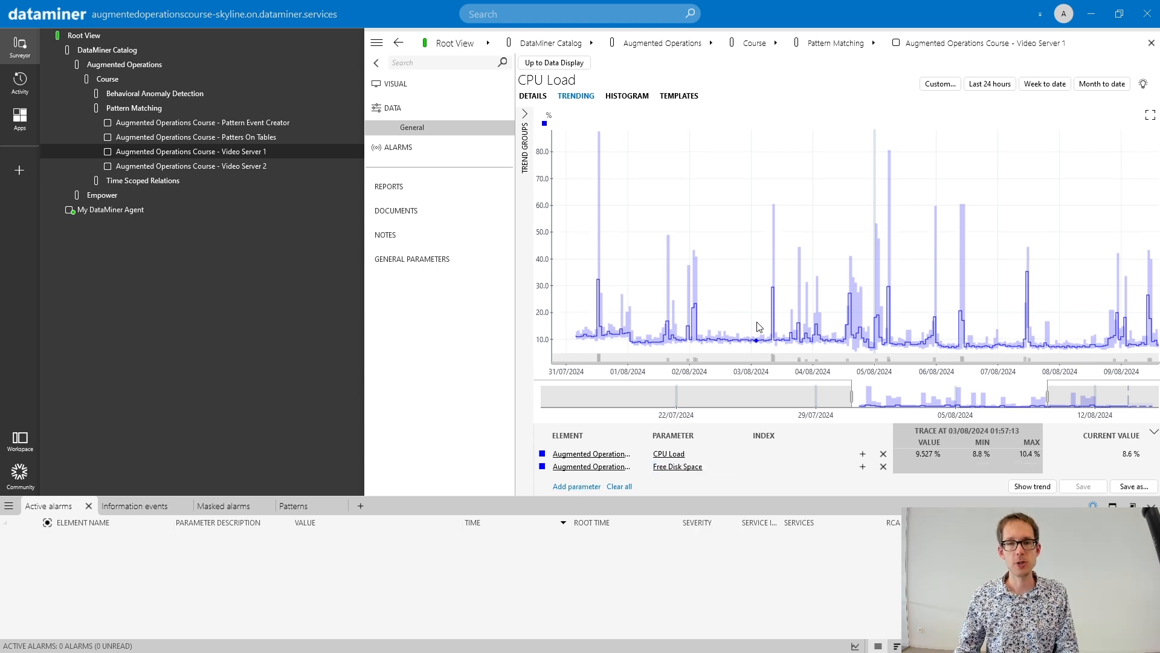
left_click(1034, 489)
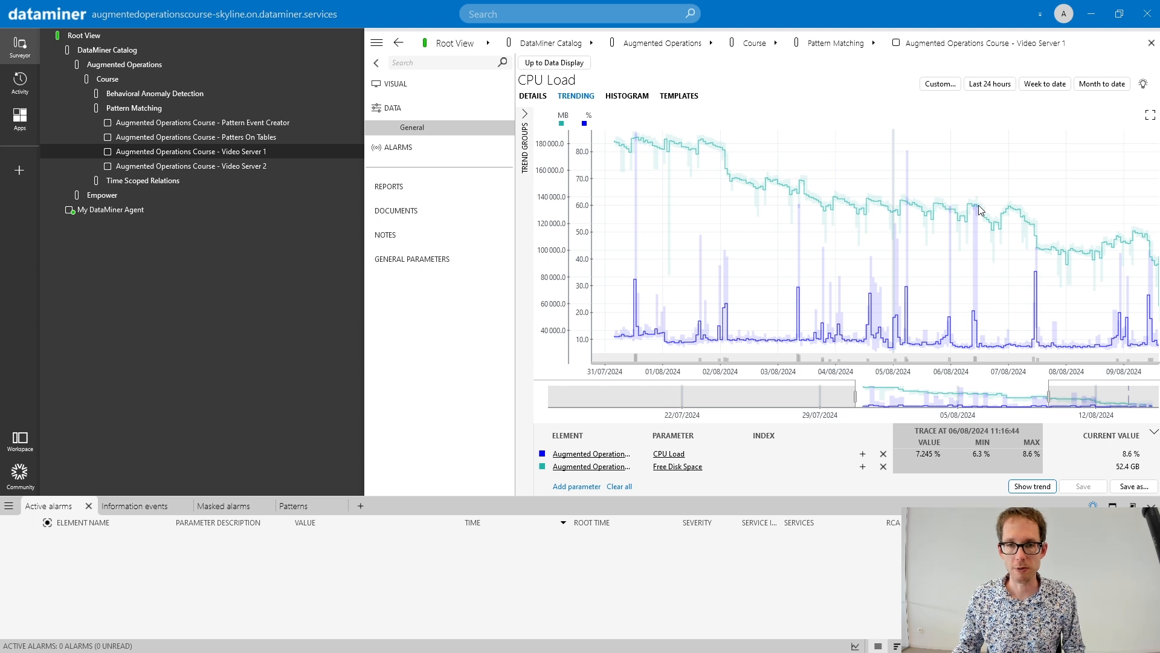
- Tag the combined CPU Load peak and Free Disk Space drop in the early hours of 02/08/2024 as a pattern named Backup
scroll(747, 224, "up", 3)
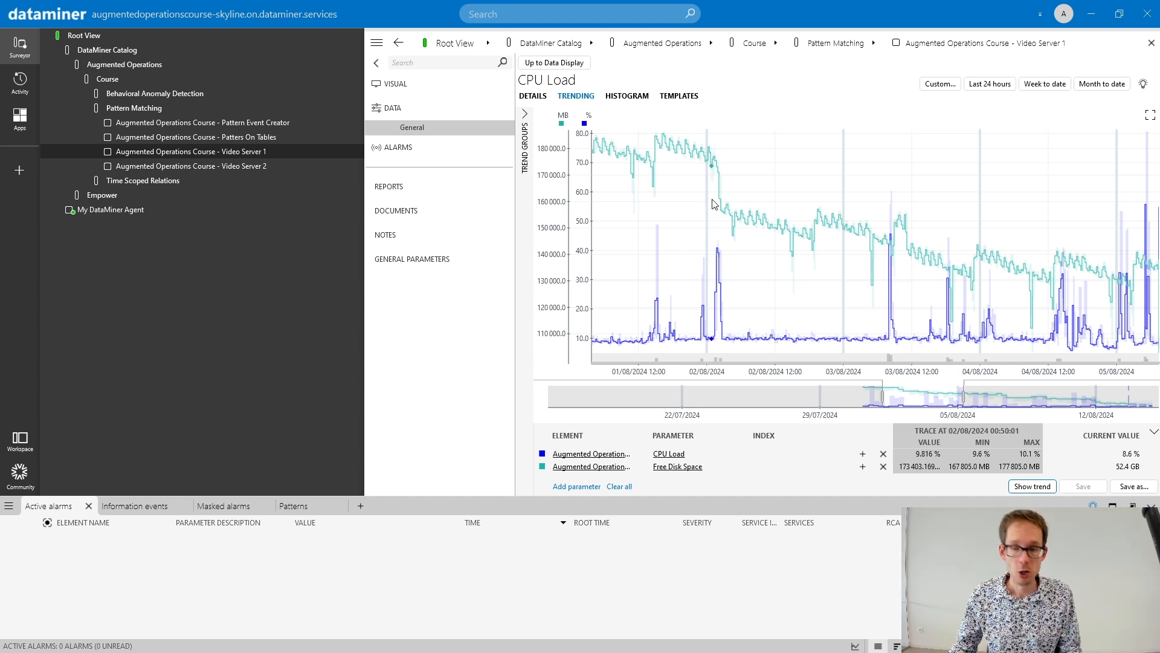
left_click_drag(713, 189, 731, 194)
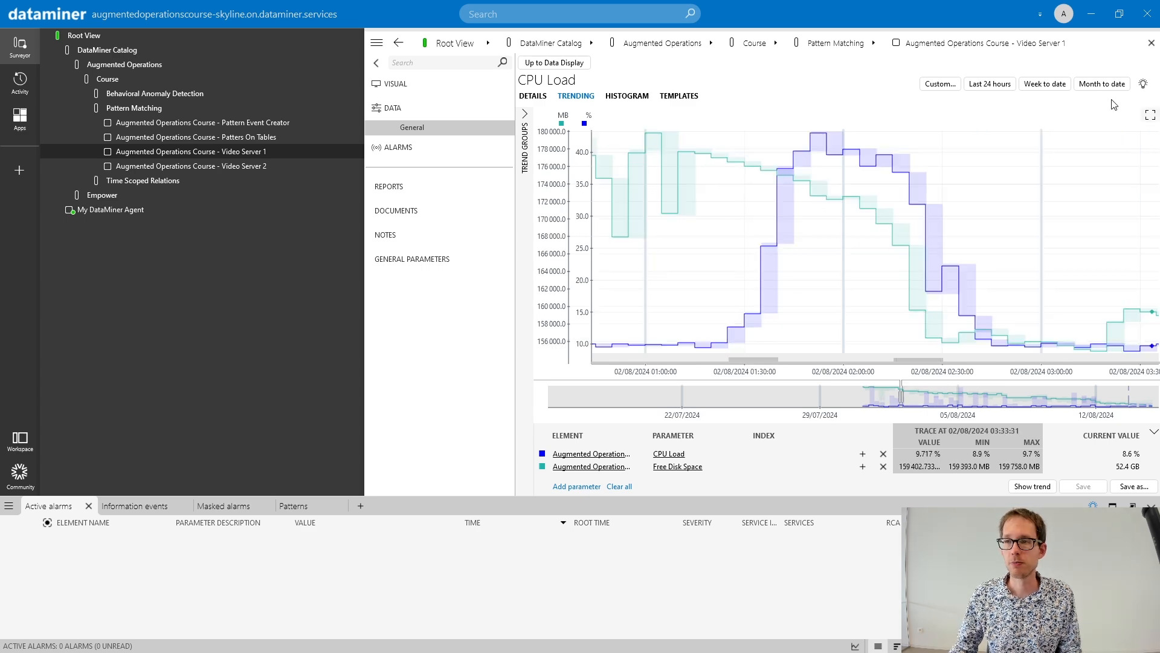
left_click(1101, 84)
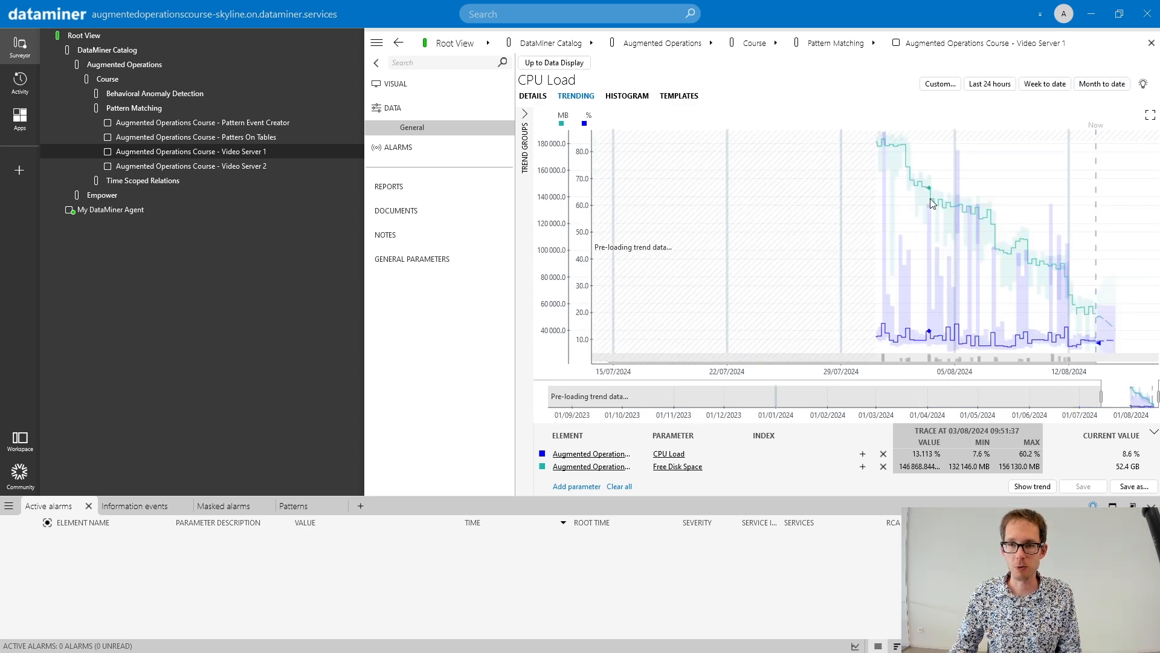
scroll(926, 212, "up", 5)
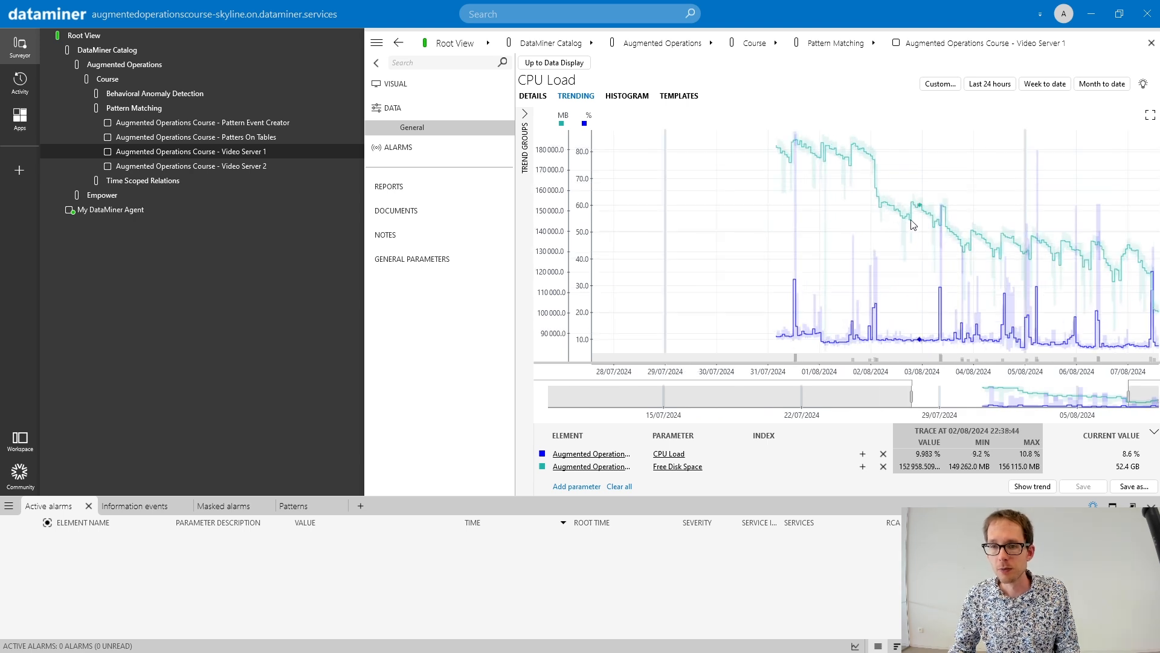
mouse_move(849, 211)
left_mouse_down()
mouse_move(878, 210)
mouse_move(852, 237)
mouse_move(872, 238)
left_mouse_up()
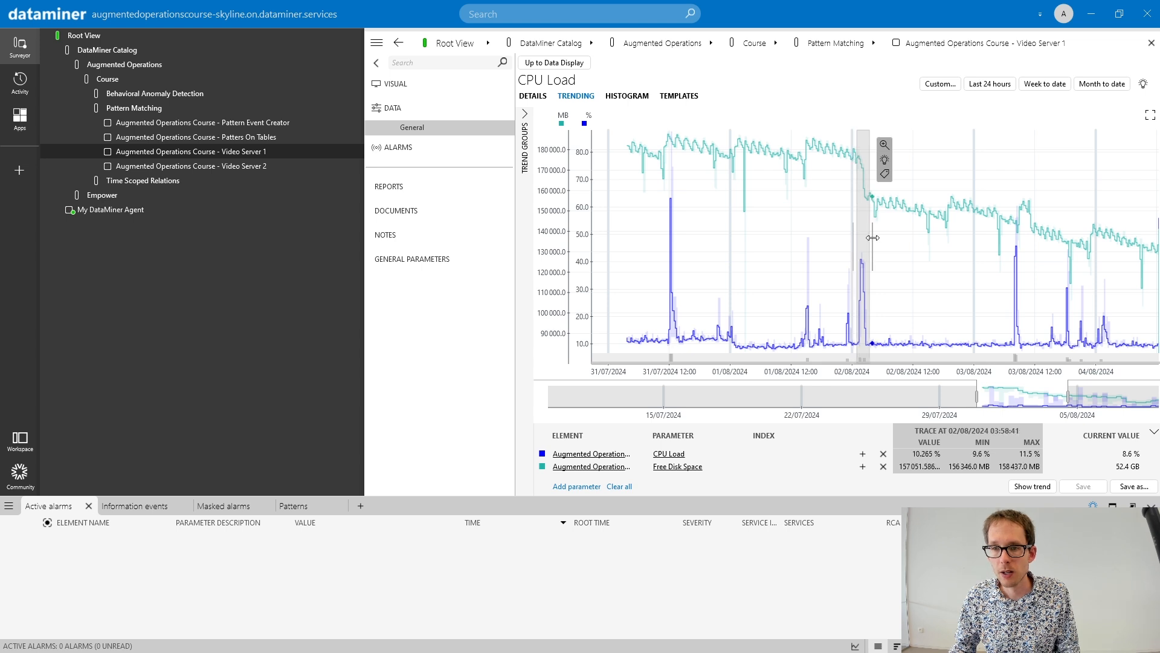
left_click(885, 173)
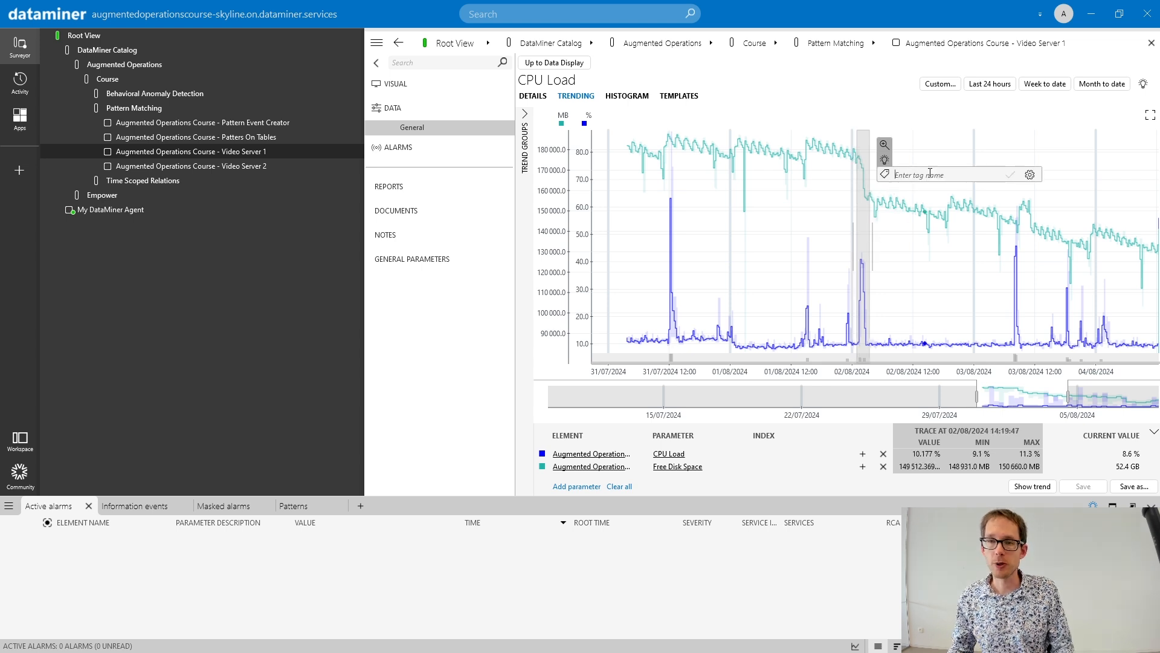
type("Backup")
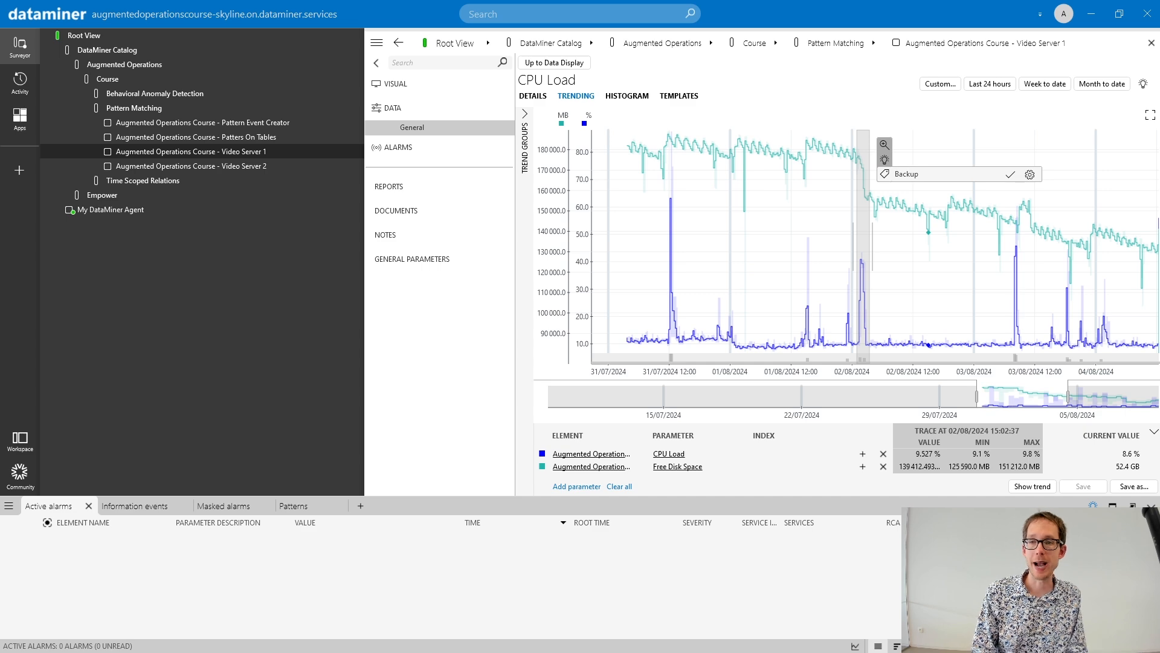
key("Return")
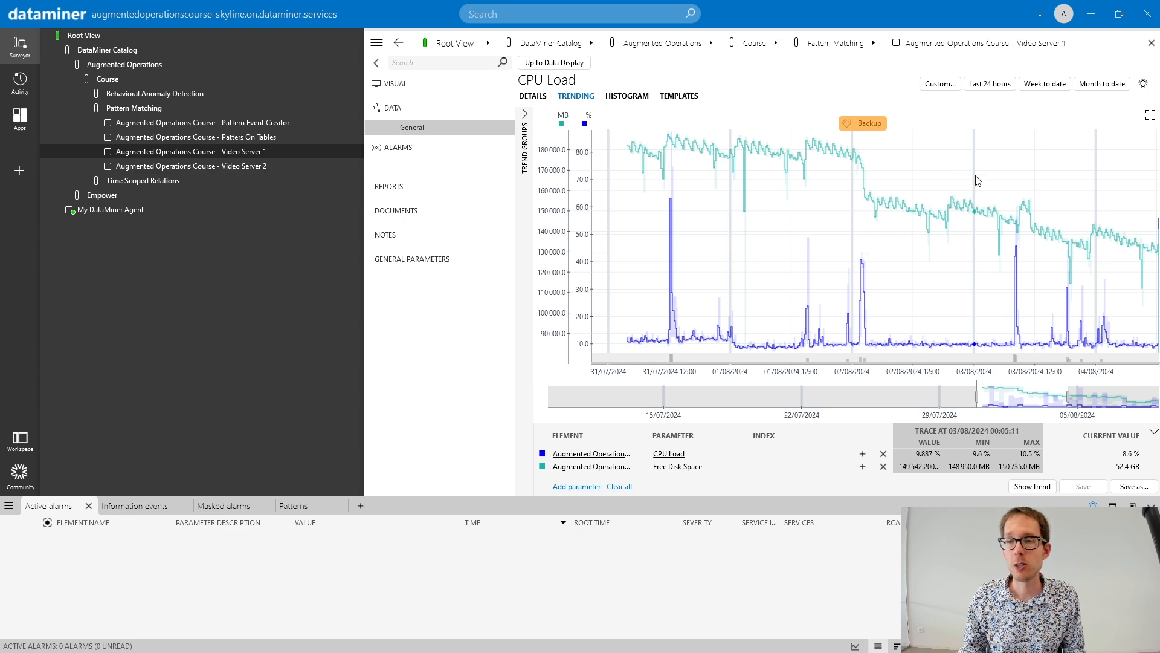
- Examine the combined trend graph after 02/08/2024 for further occurrences of the Backup pattern
scroll(979, 183, "down", 2)
left_click_drag(1000, 181, 831, 176)
scroll(1020, 188, "down", 2)
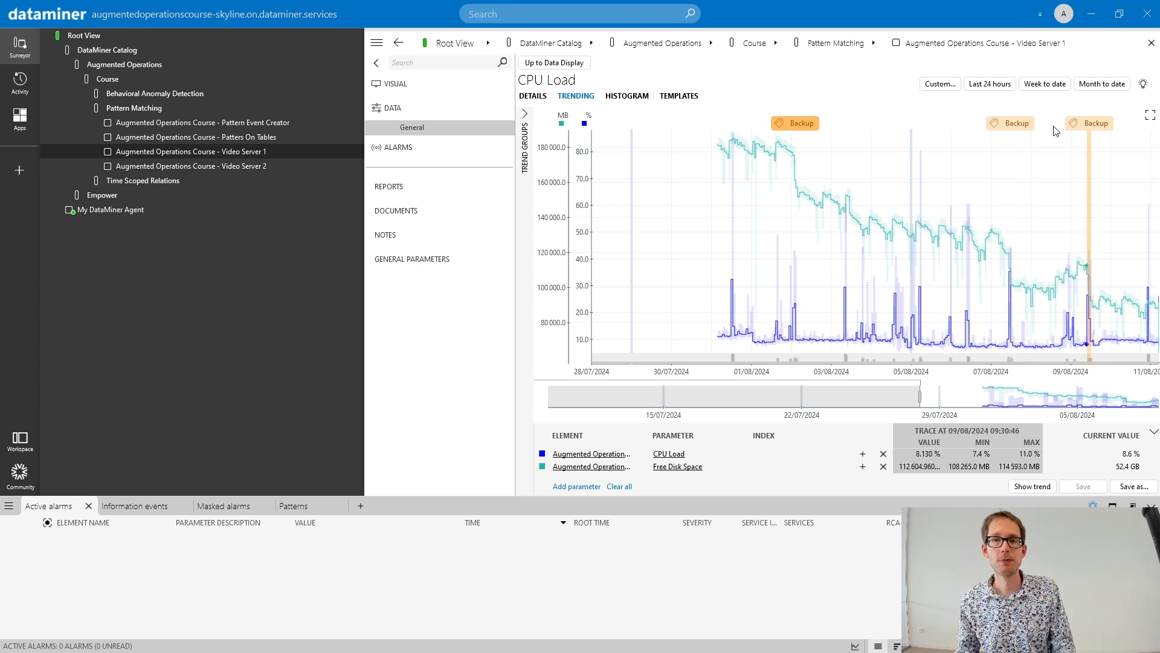
- Reopen the CPU Load trend of Video Server 1 and load the linked parameter from the Backup match on 07/08/2024
left_click(571, 64)
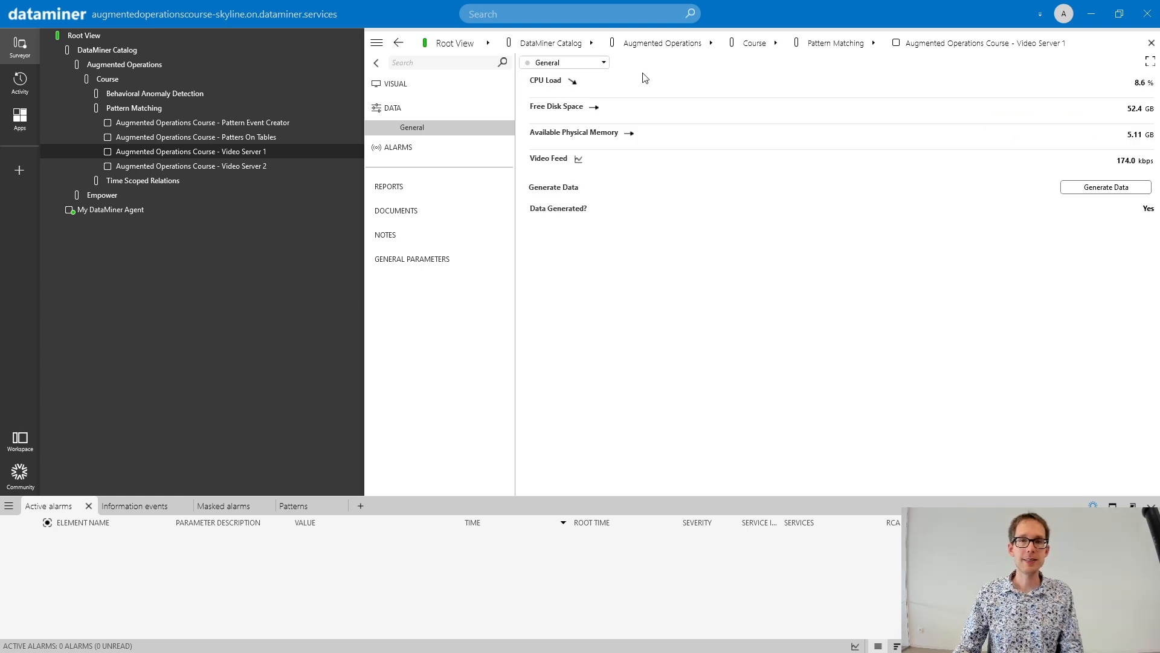
left_click(572, 83)
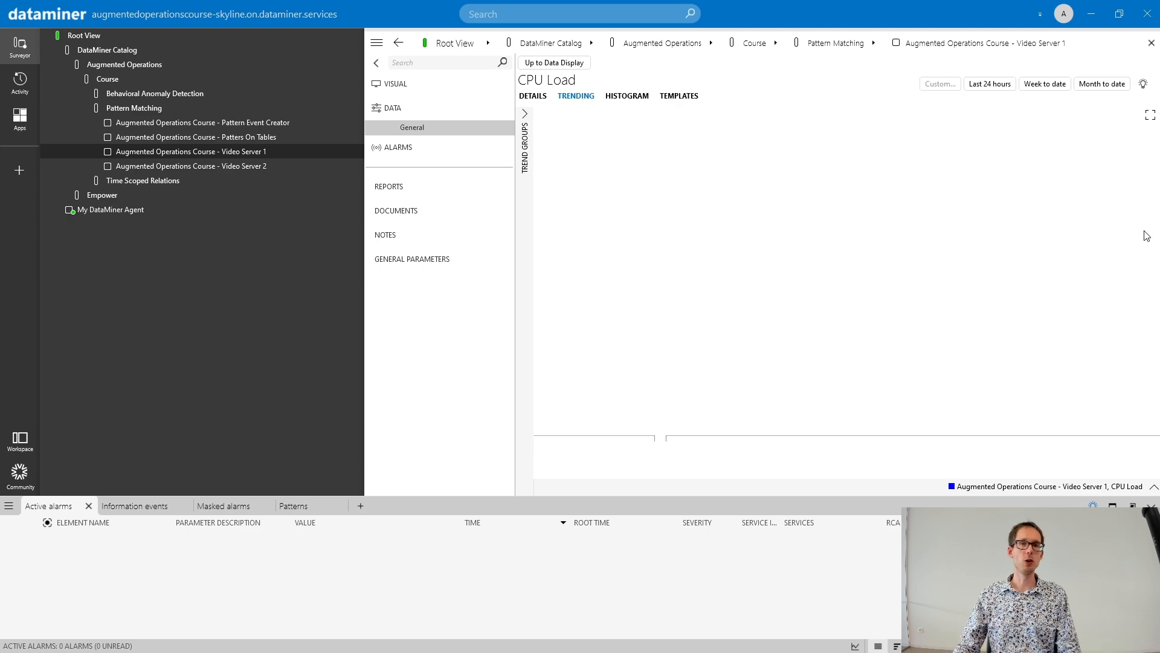
scroll(1020, 255, "down", 5)
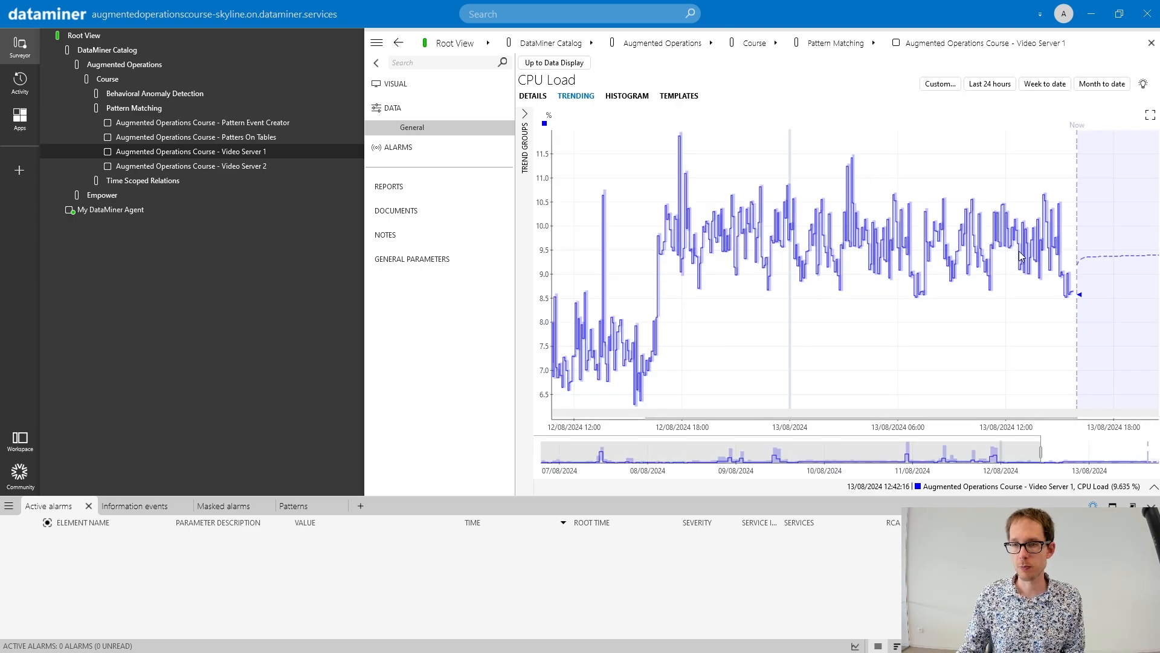
left_click_drag(676, 171, 887, 173)
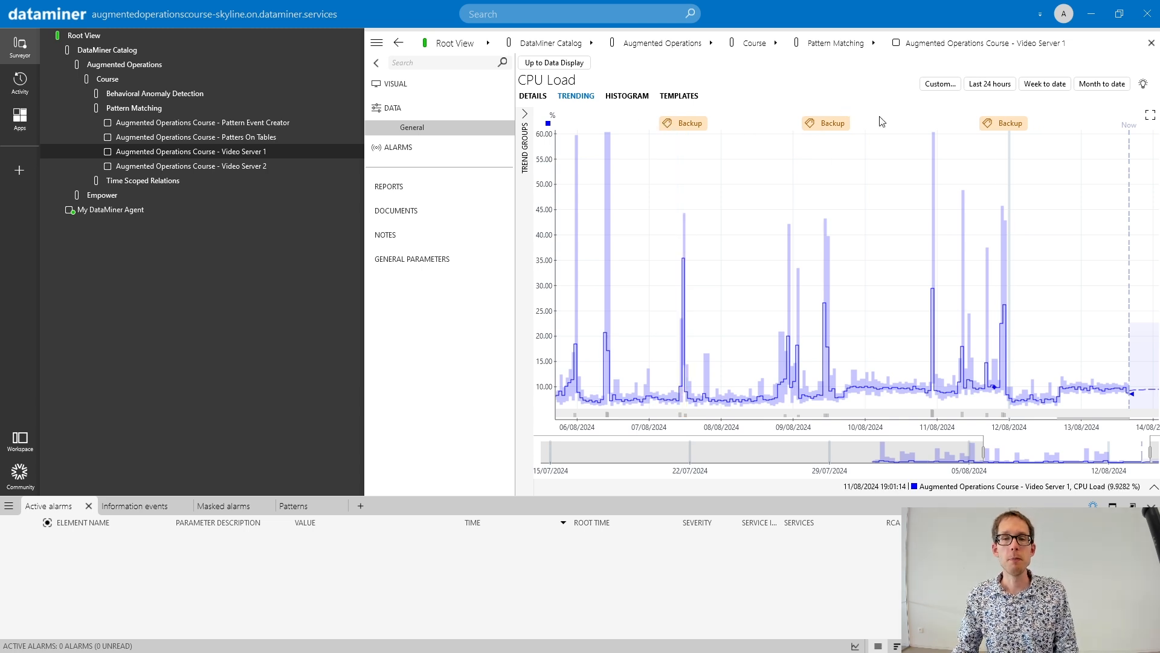
left_click(683, 124)
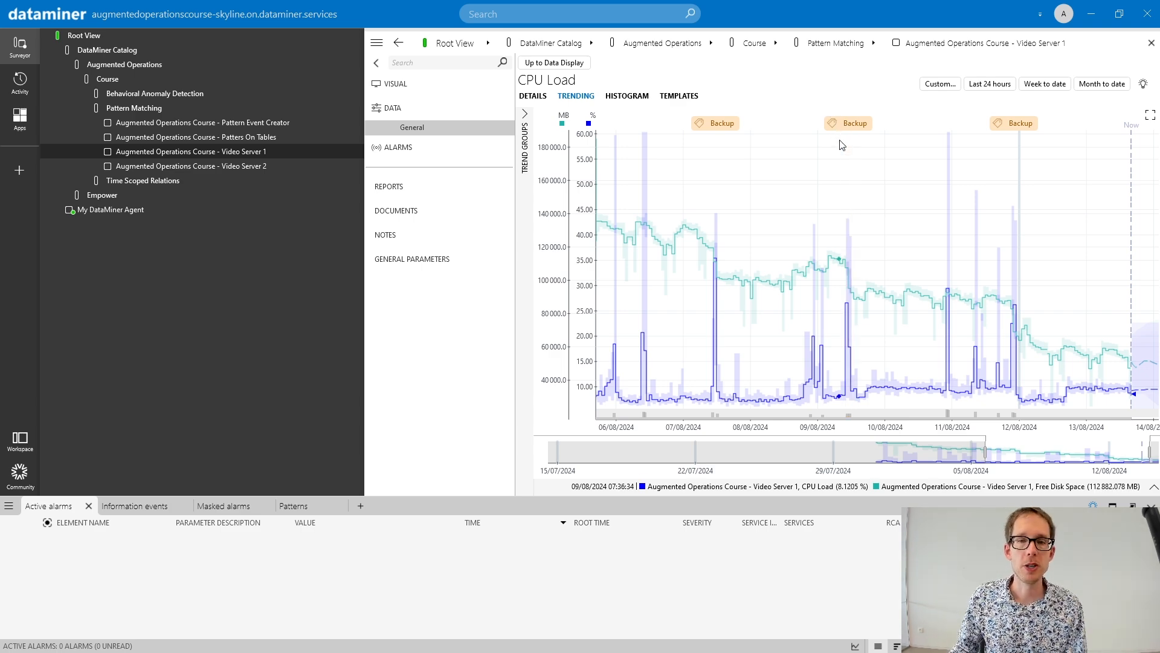
scroll(822, 195, "down", 5)
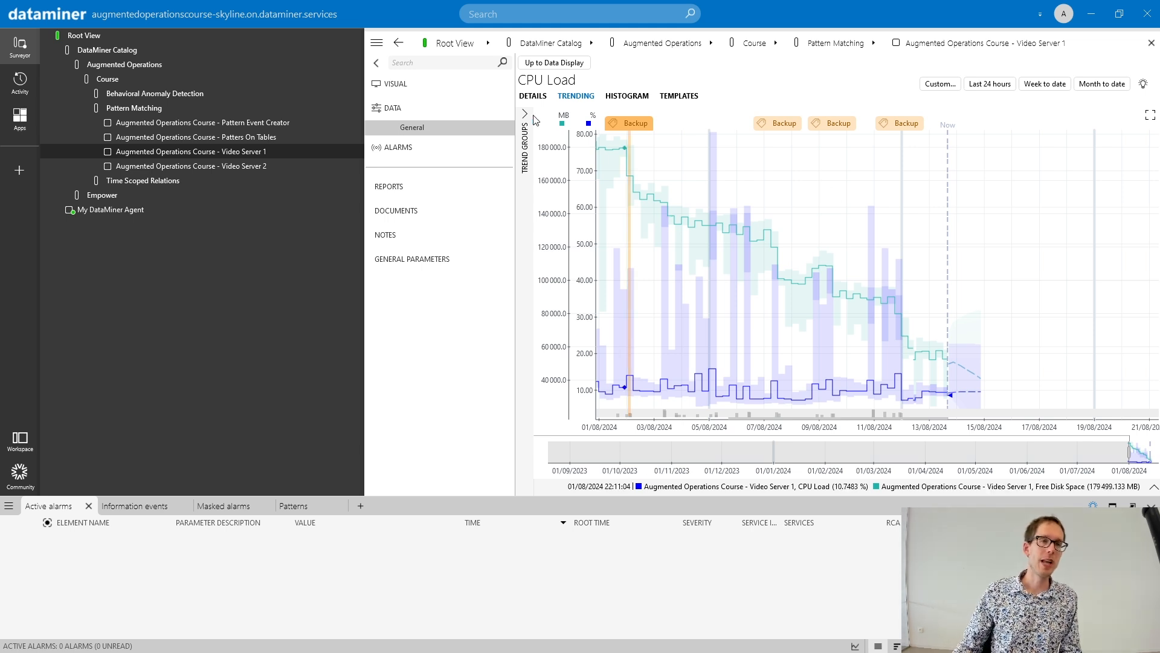
- Open the CPU Load trend of Video Server 2 and check its history since 01/08/2024 for Backup pattern matches
left_click(566, 64)
left_click(258, 167)
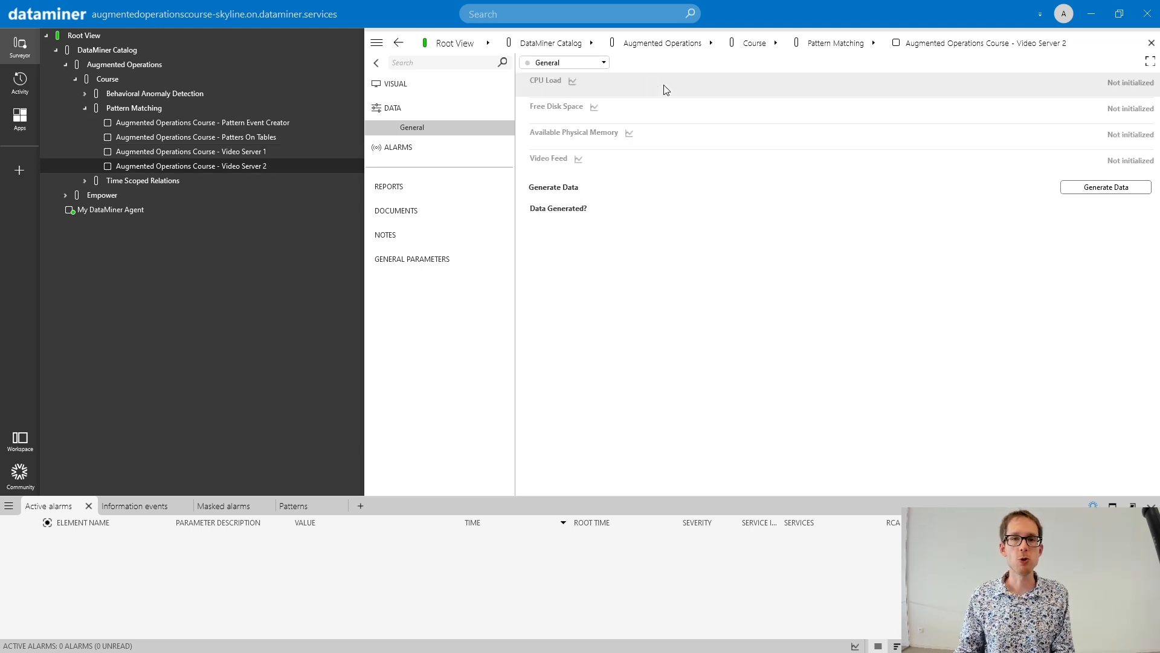
left_click(572, 82)
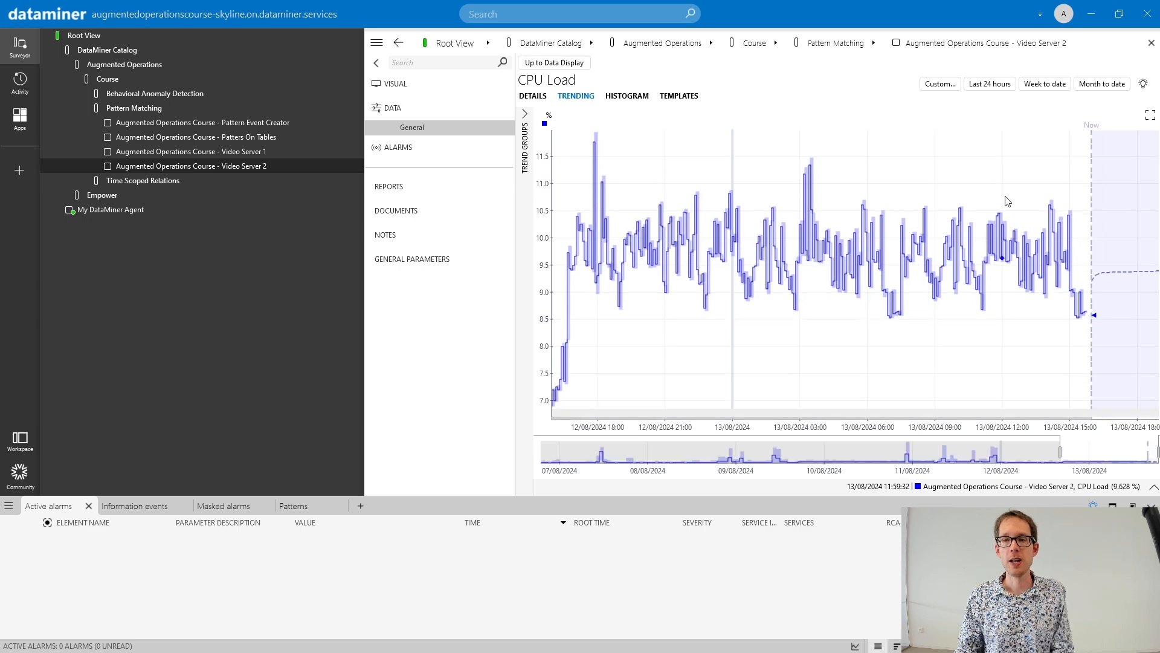
scroll(1005, 201, "down", 5)
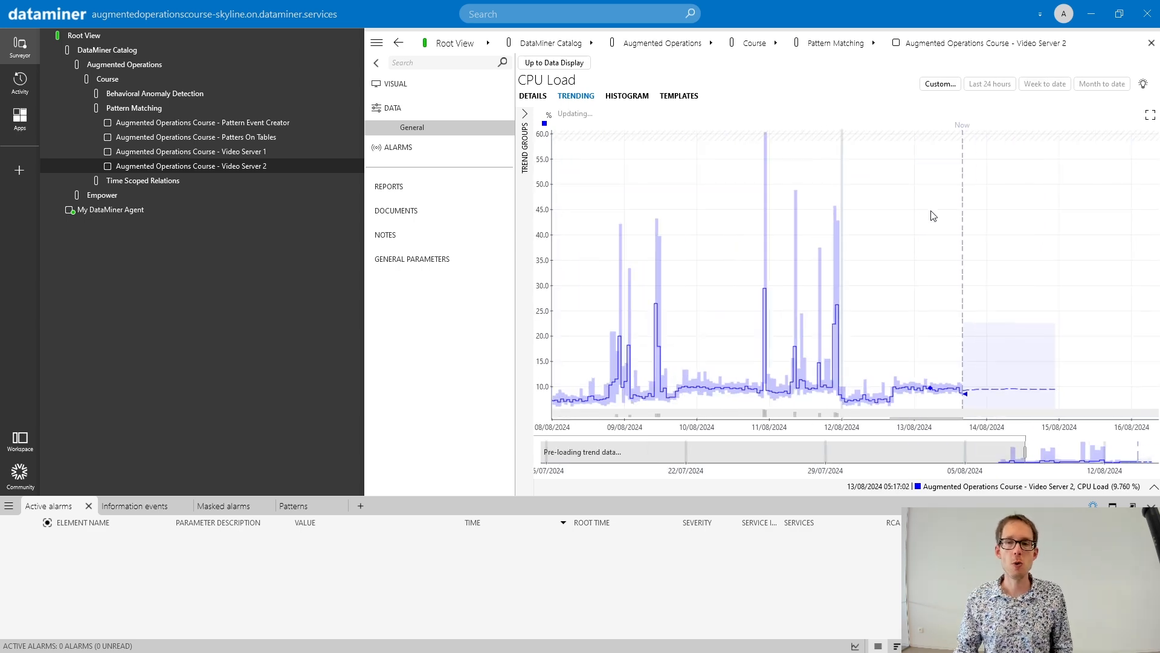
scroll(933, 216, "down", 4)
scroll(855, 194, "up", 3)
scroll(858, 194, "down", 1)
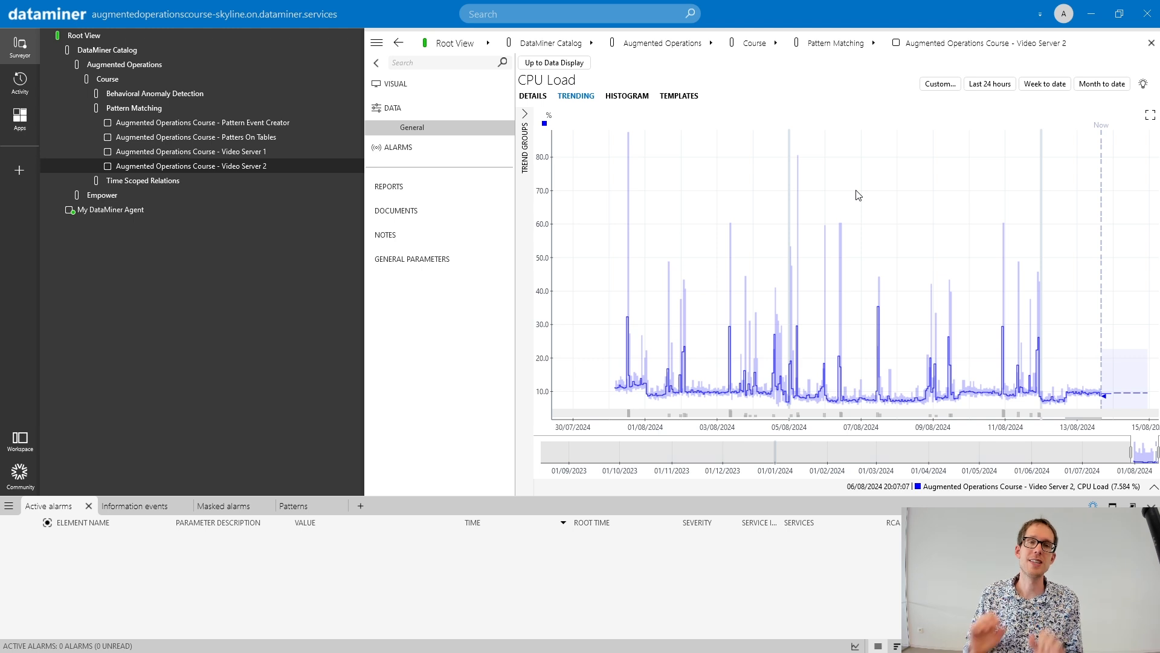
- Delete the Backup pattern from the match at the end of 11/08/2024 in Video Server 1's CPU Load trend
left_click(259, 152)
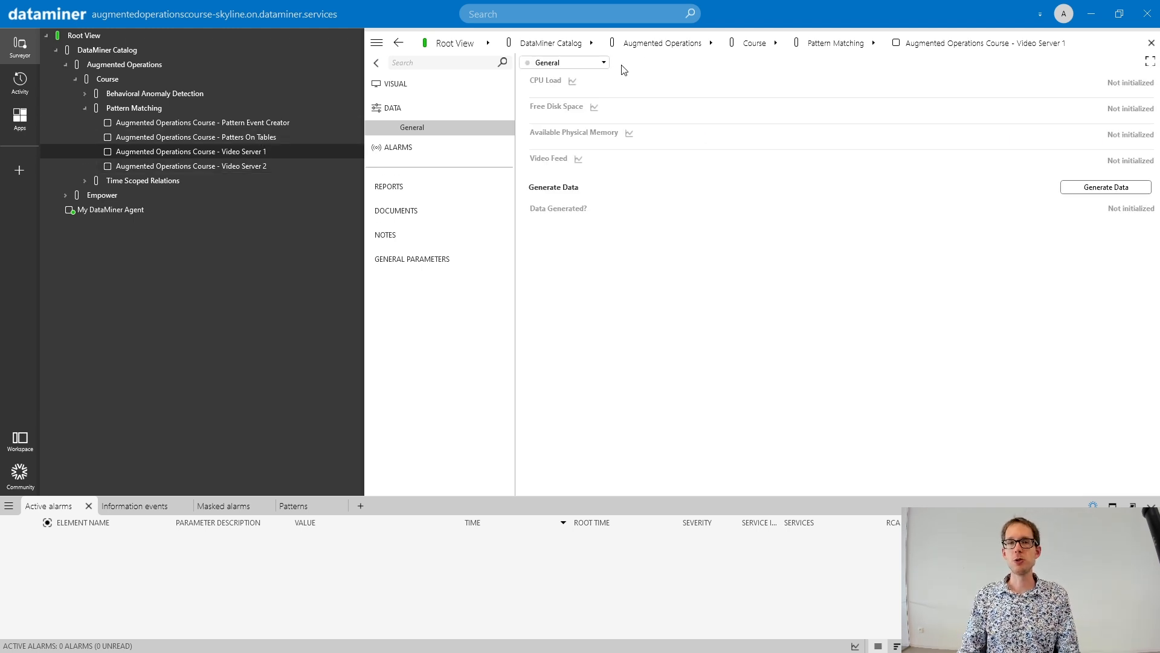
left_click(573, 82)
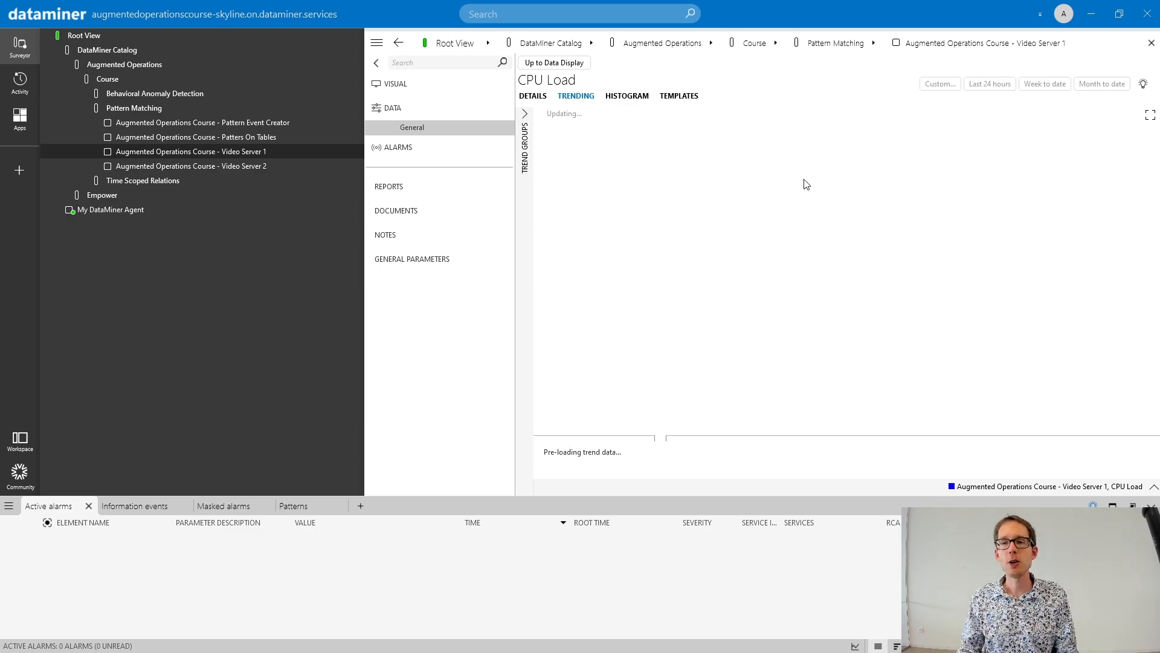
left_click_drag(610, 175, 866, 179)
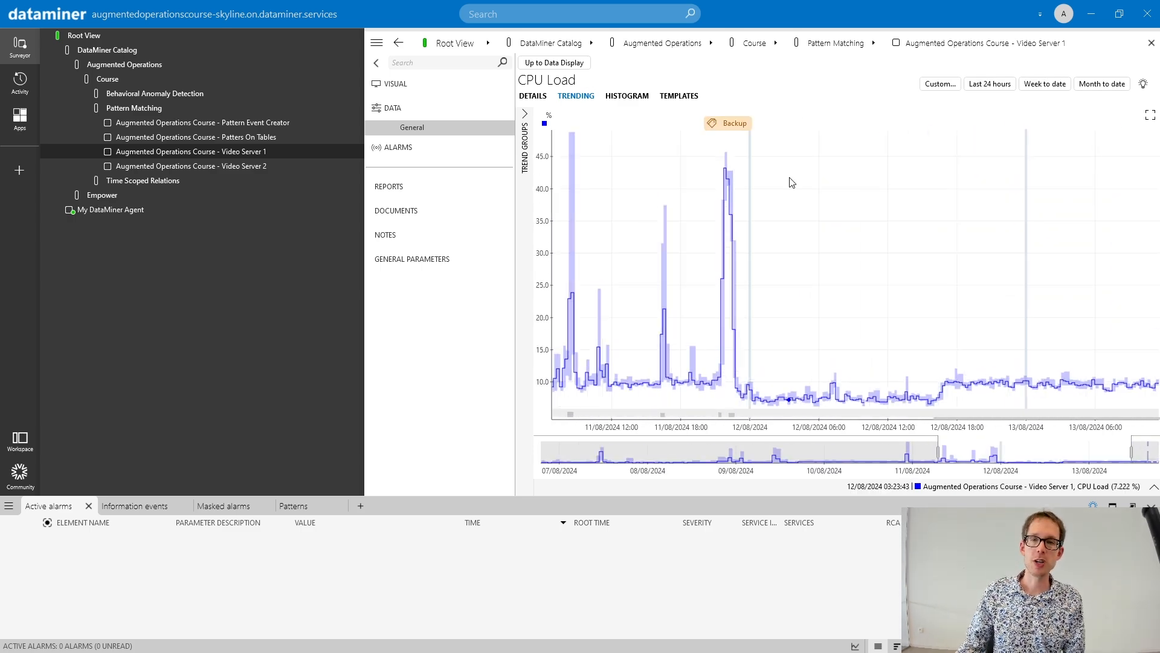
left_click(739, 128)
left_click(756, 192)
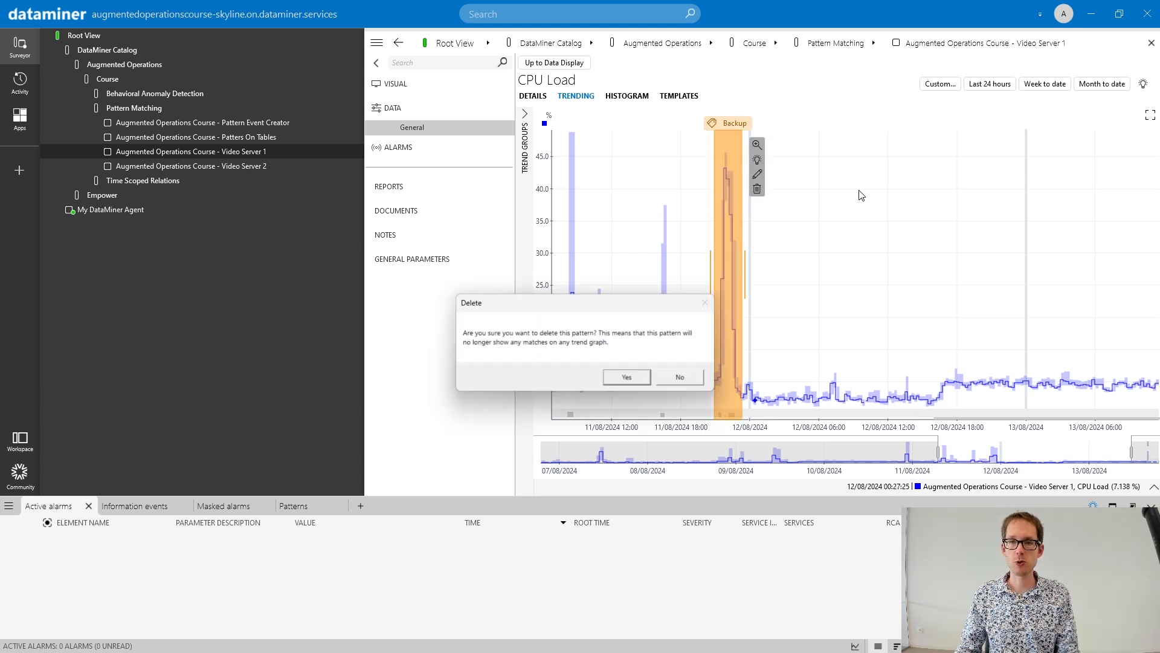
left_click(622, 377)
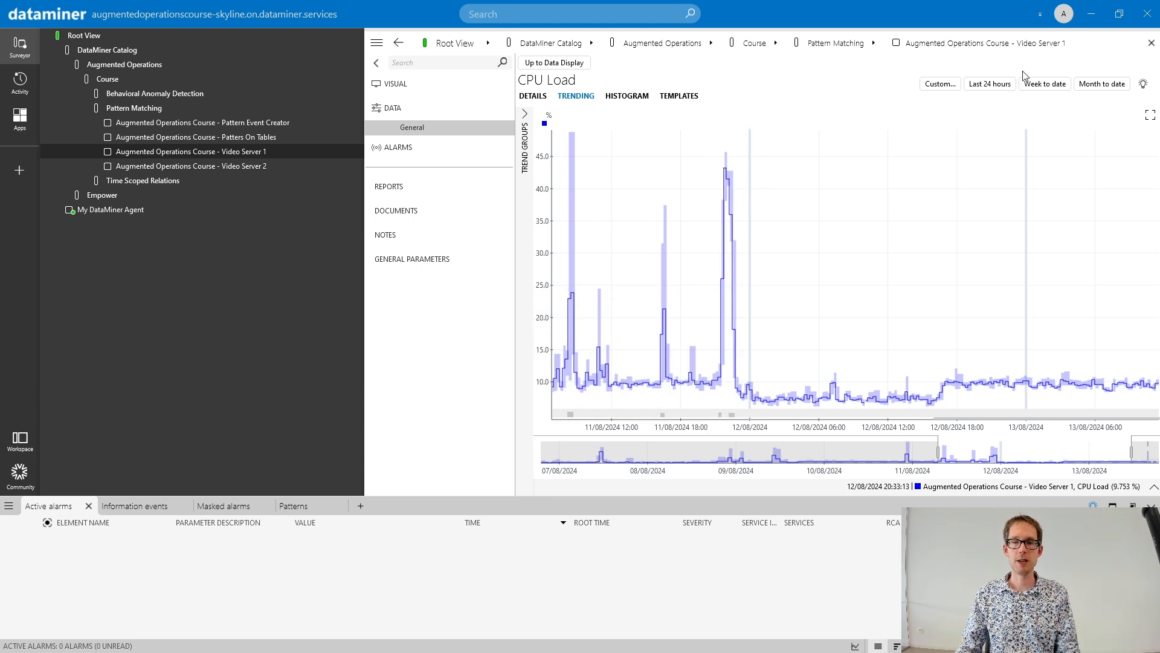
- Add Free Disk Space as a second parameter to the reopened CPU Load graph of Video Server 1 and show its trend
left_click(1150, 489)
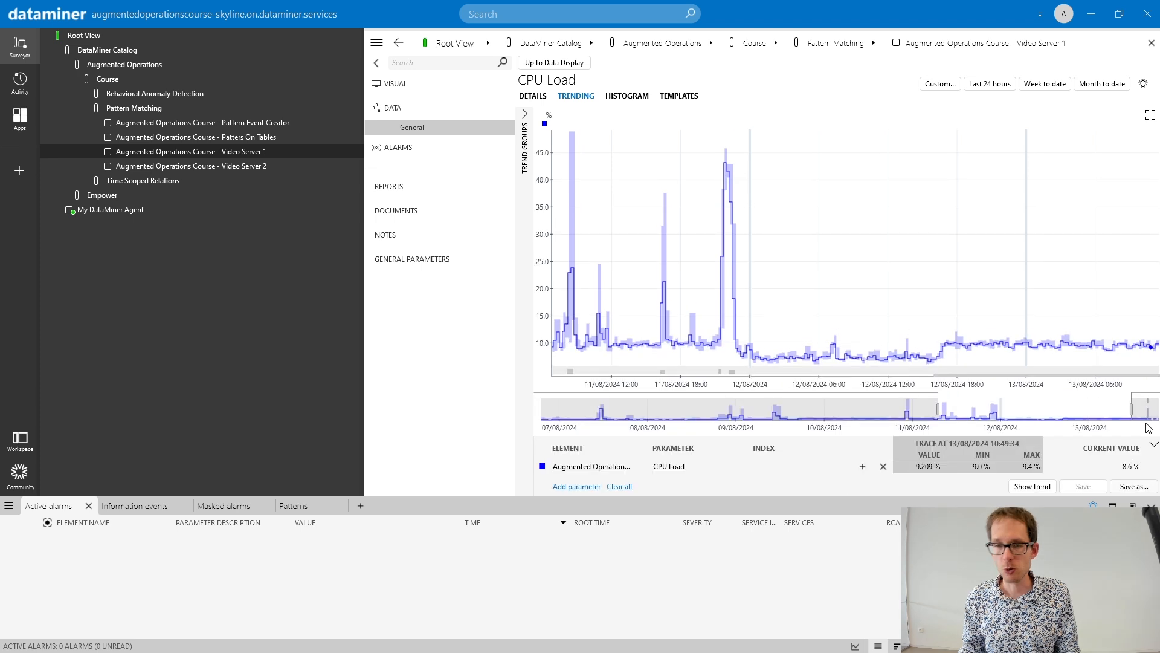
left_click(555, 485)
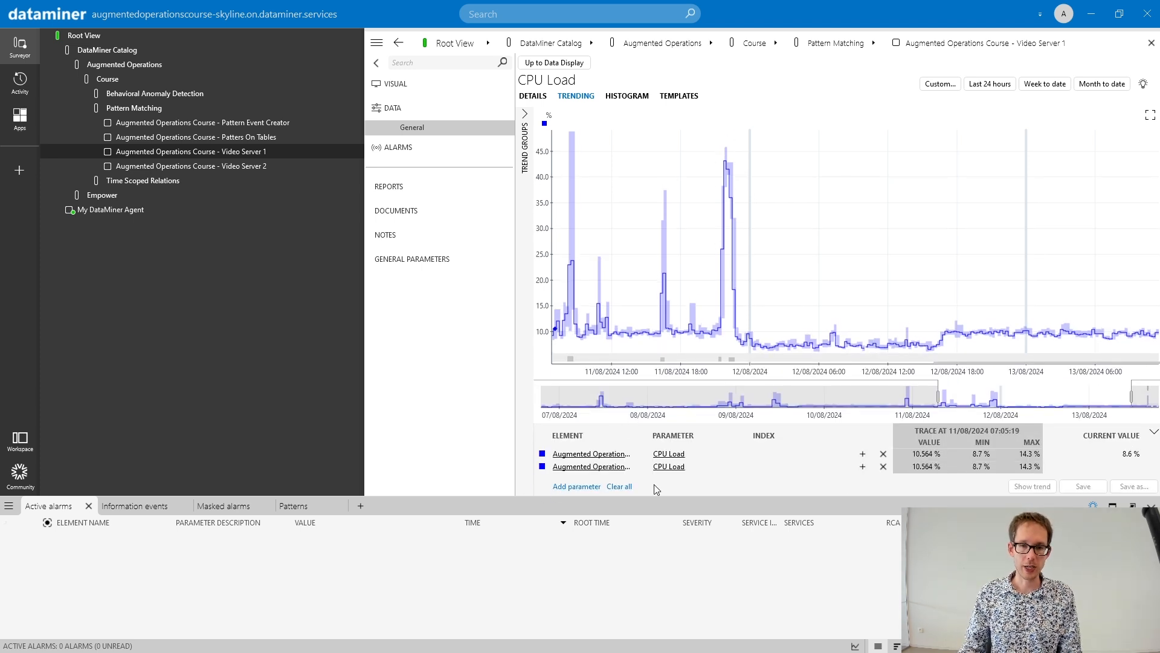
left_click(669, 466)
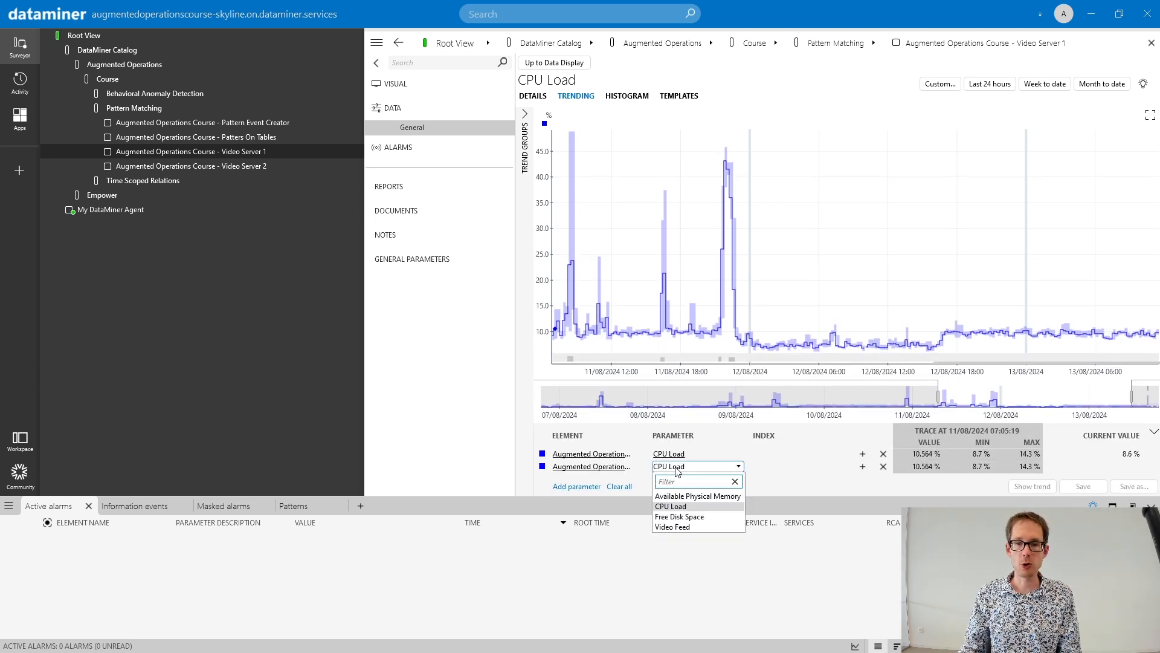
left_click(680, 513)
left_click(1041, 487)
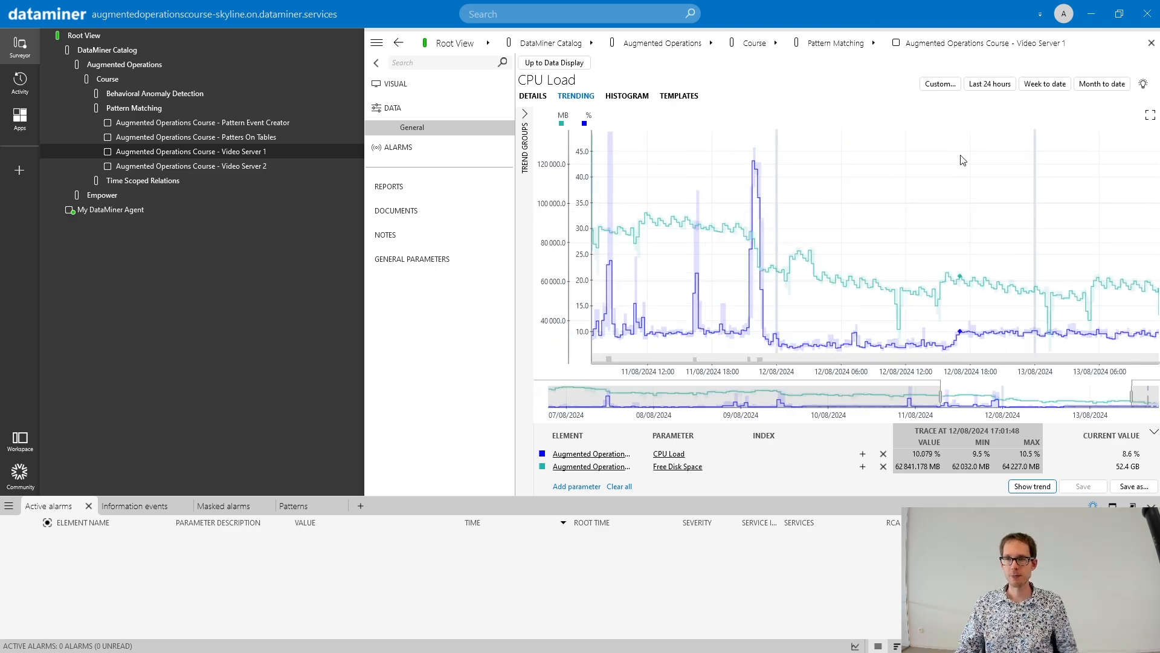
- Mark the CPU Load peak and Free Disk Space drop around 02/08/2024 as a pattern named backup and open its additional options
scroll(962, 160, "down", 5)
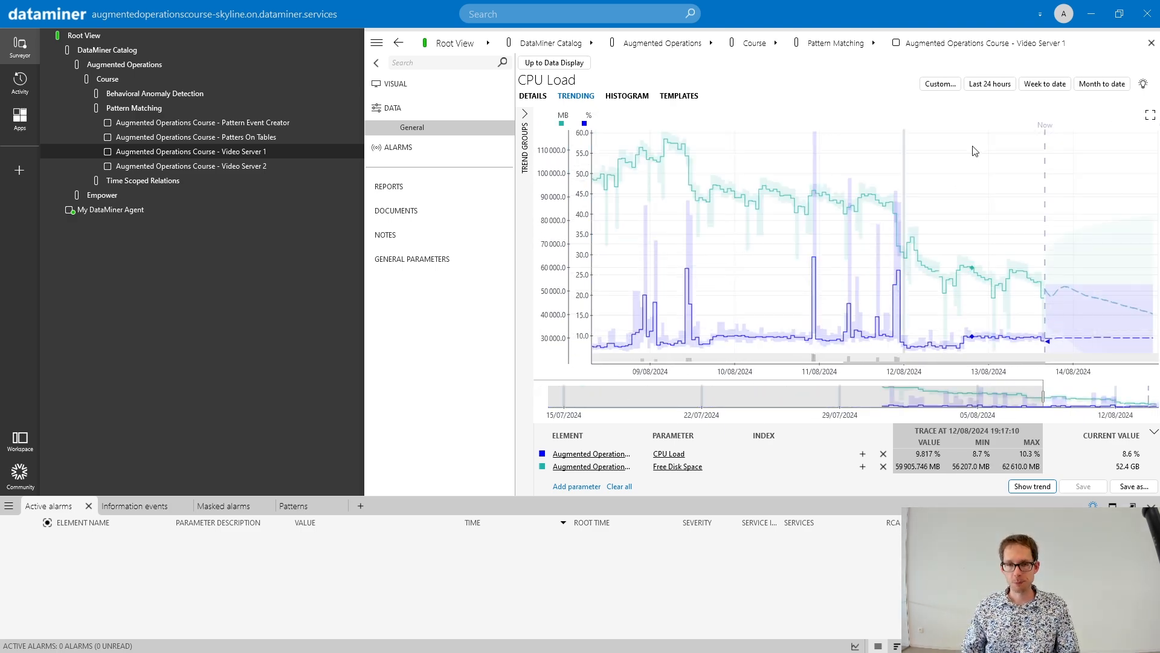
scroll(974, 151, "down", 3)
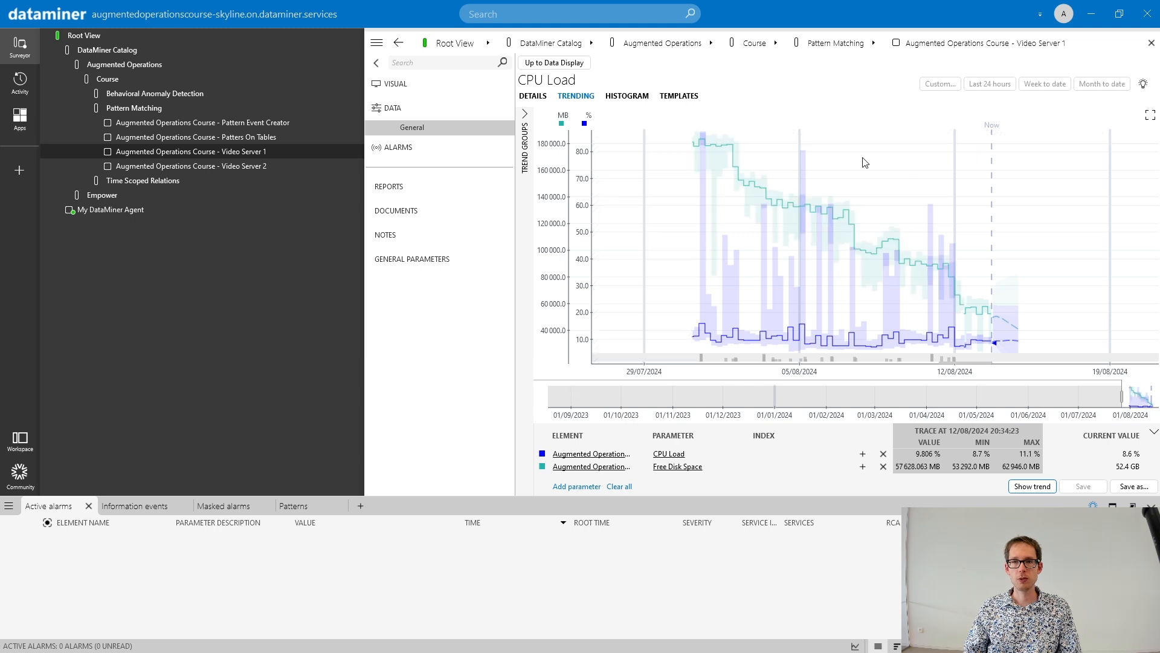
scroll(667, 188, "up", 2)
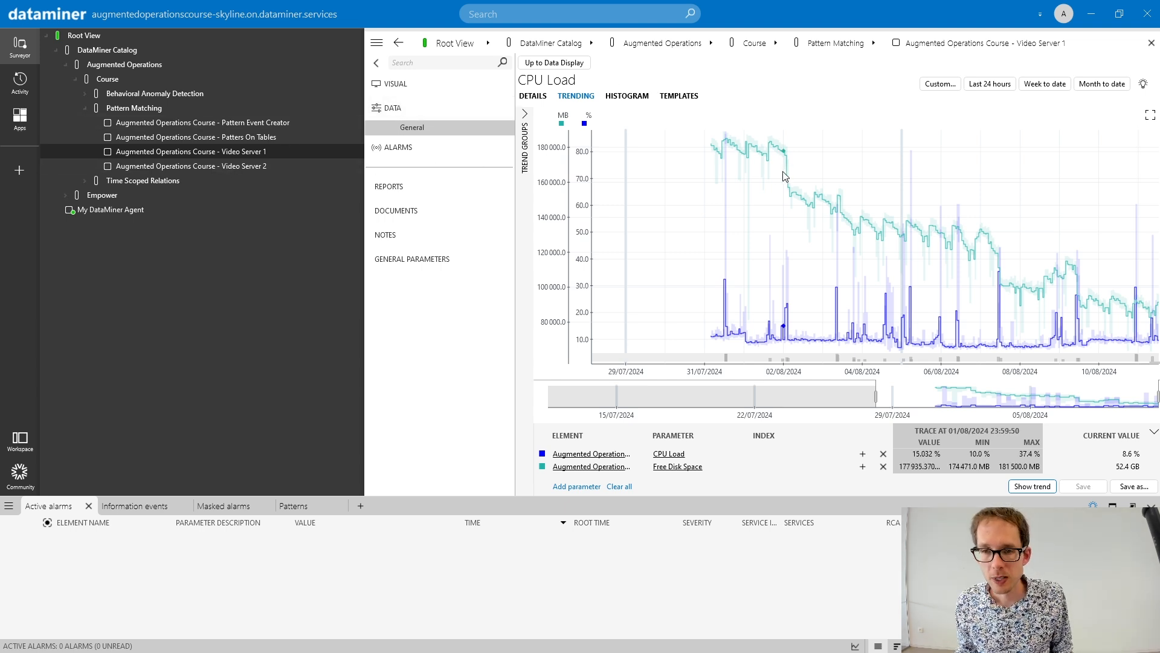
left_click_drag(786, 176, 793, 178)
left_click(806, 174)
type("backup")
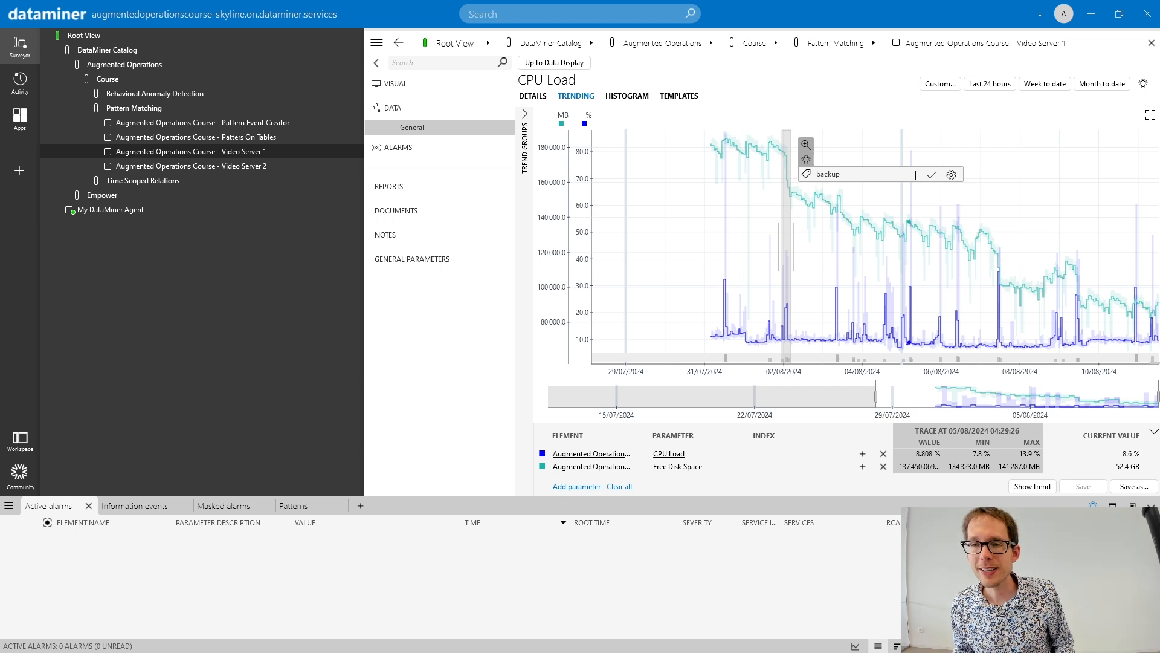
left_click(952, 176)
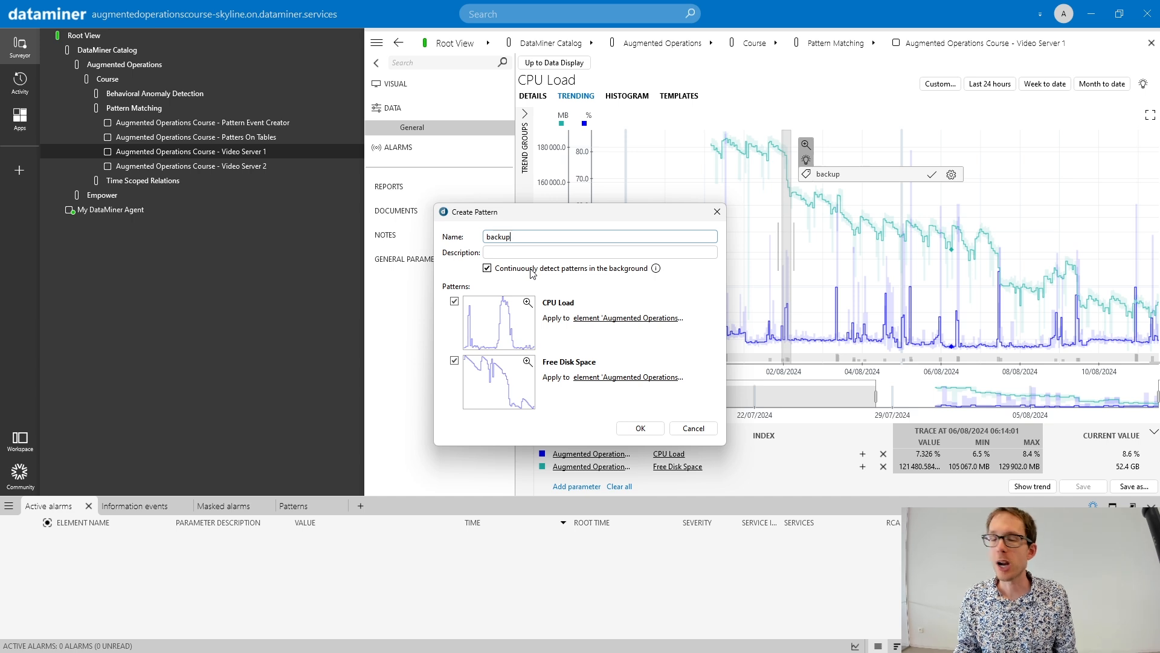
- Create the backup pattern without continuous background detection, applying both CPU Load and Free Disk Space to the protocol
left_click(487, 268)
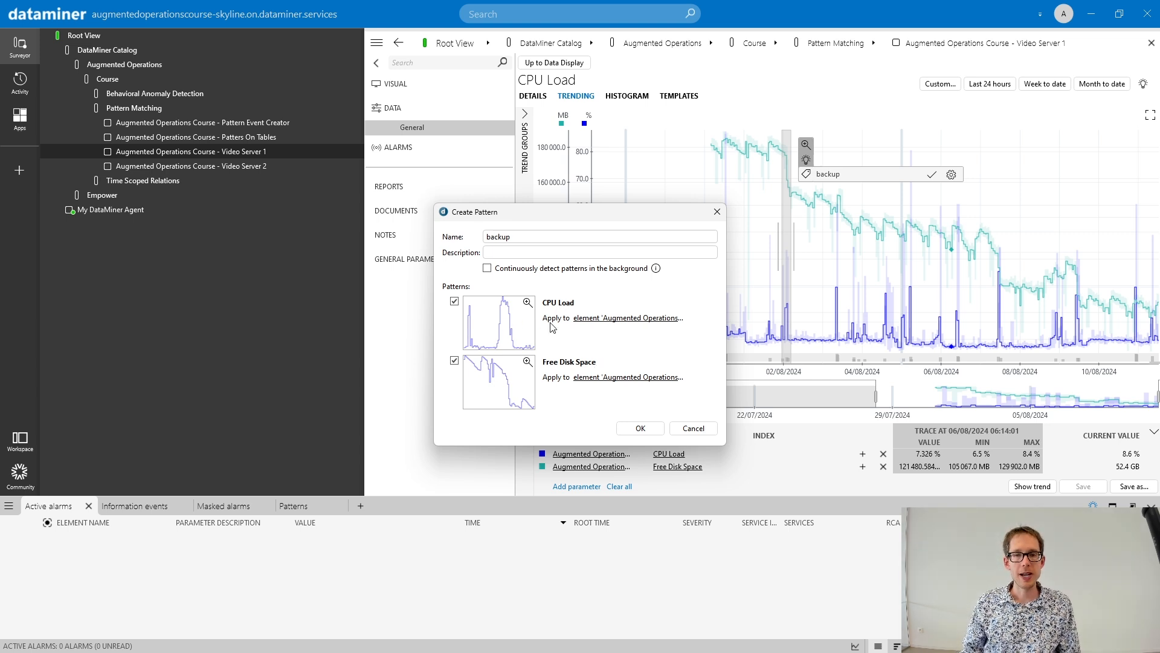
left_click(618, 325)
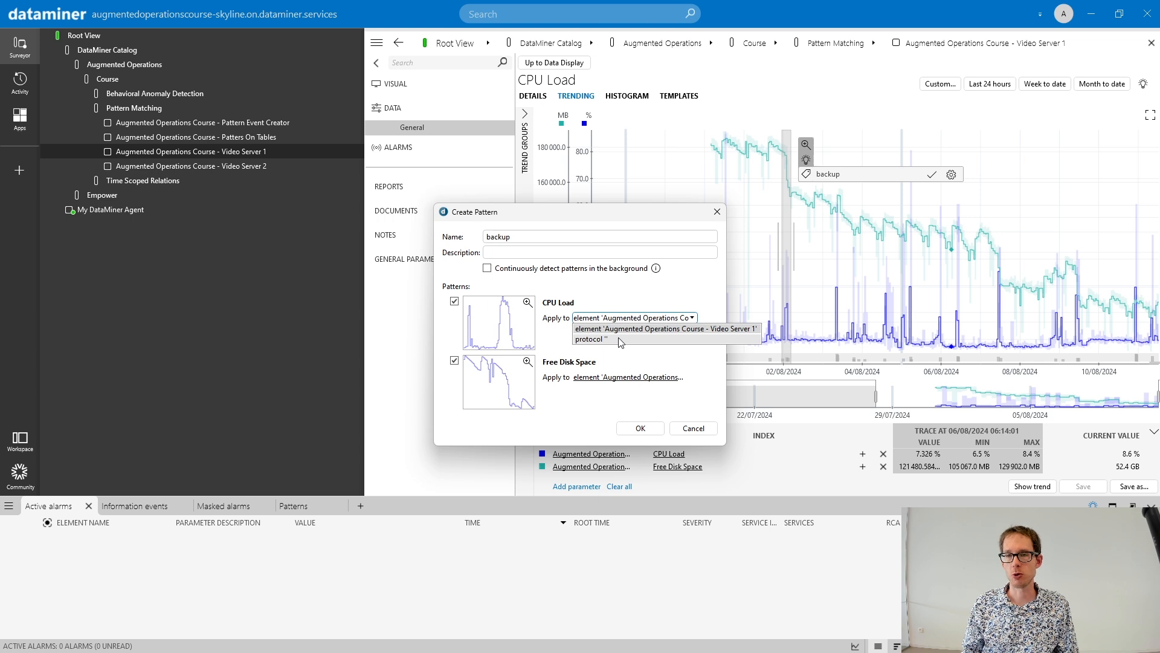
left_click(620, 340)
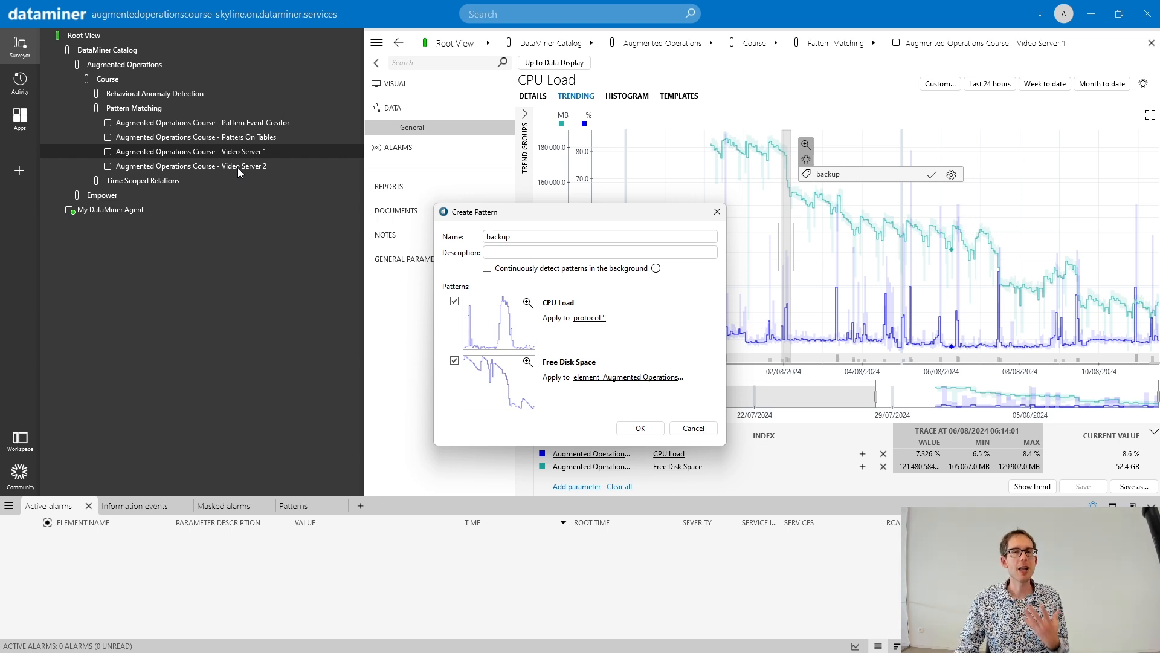
left_click(603, 377)
left_click(614, 399)
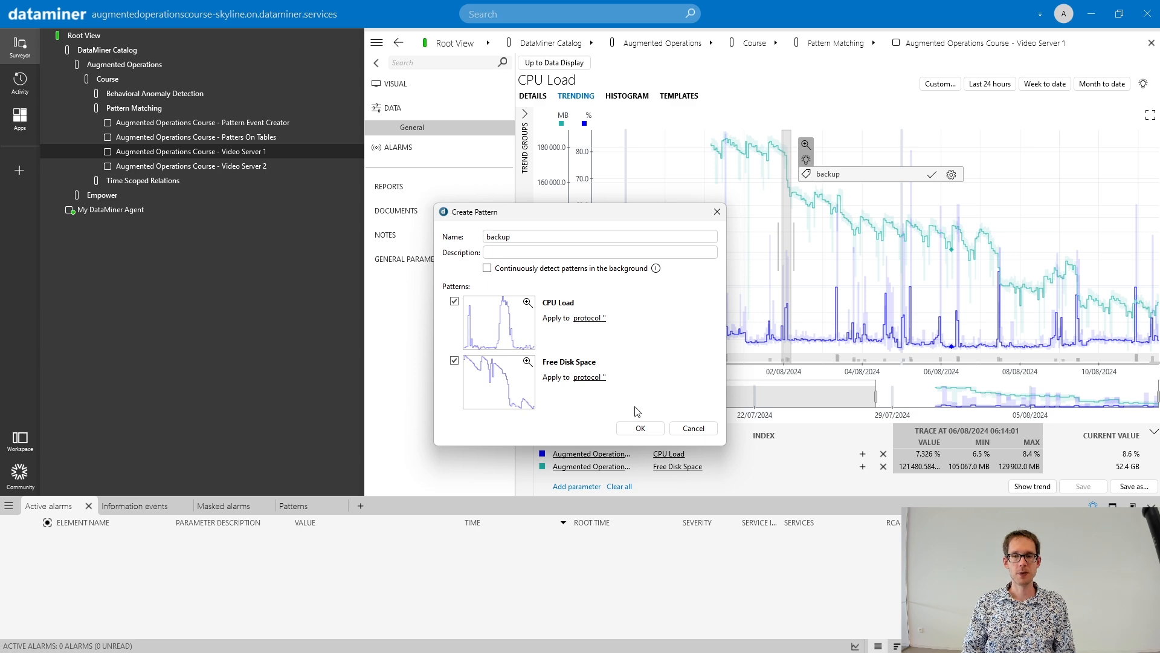
left_click(638, 428)
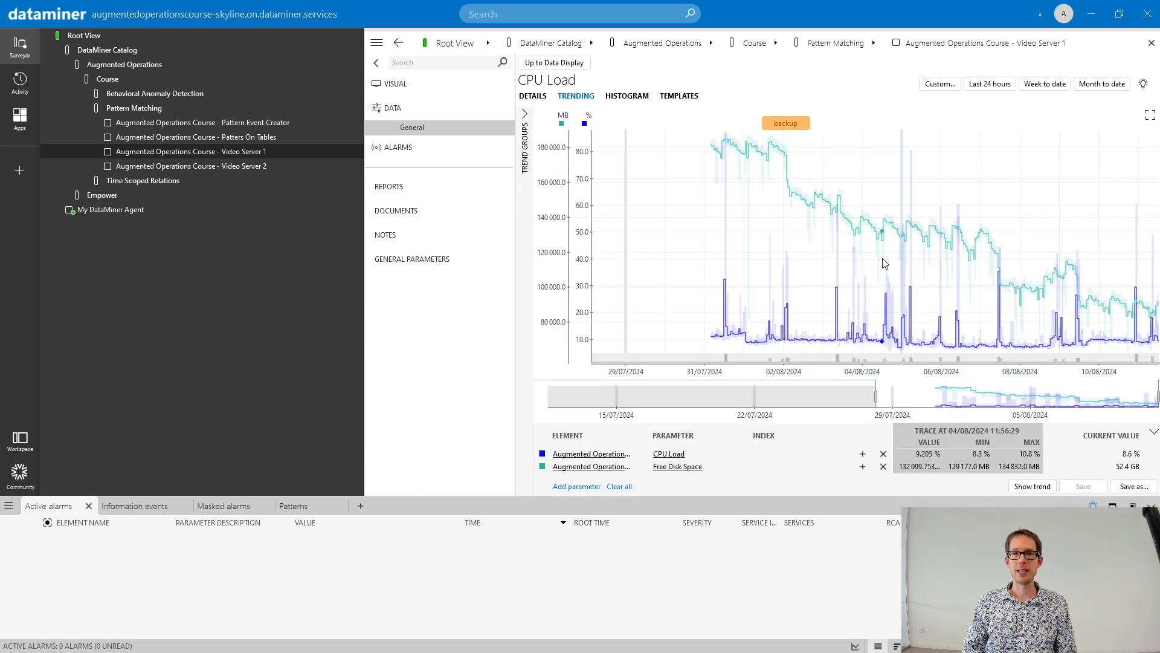
- Open the CPU Load trend of Video Server 2 and check its history since 07/08/2024 for backup pattern matches
left_click(552, 64)
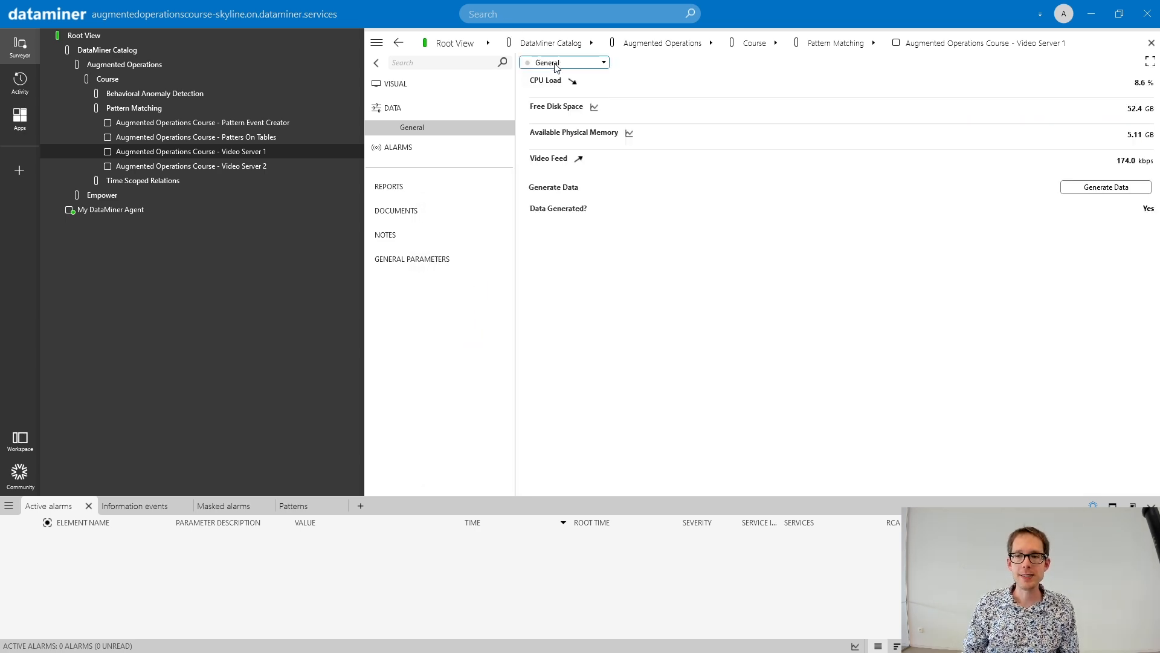
left_click(258, 166)
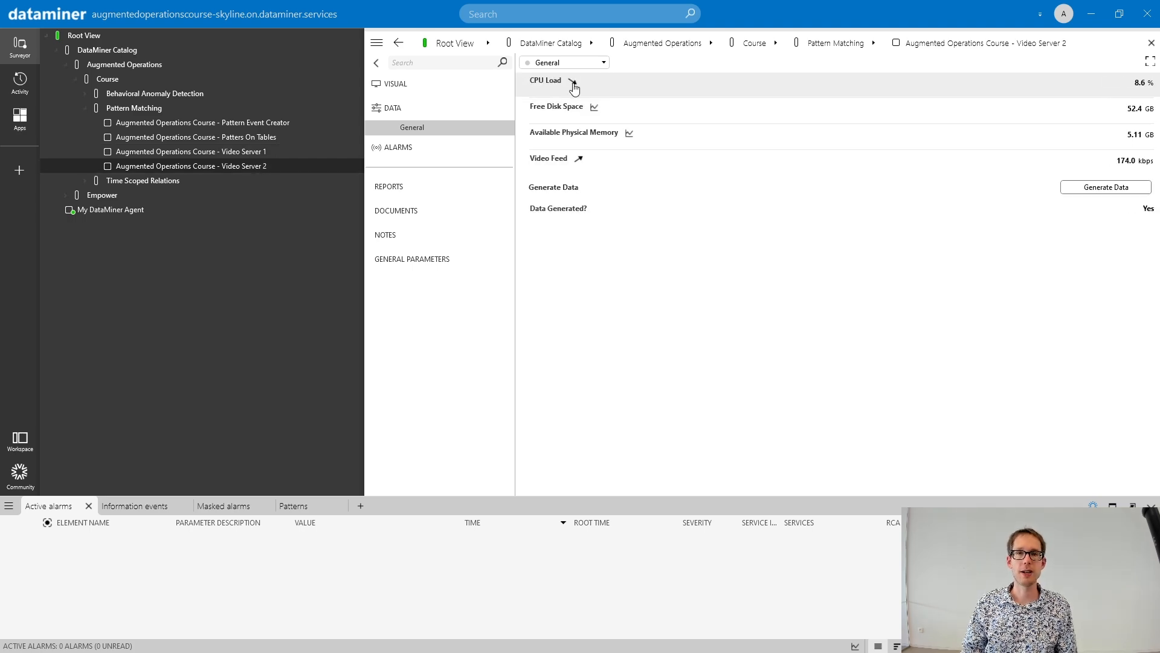
left_click(573, 81)
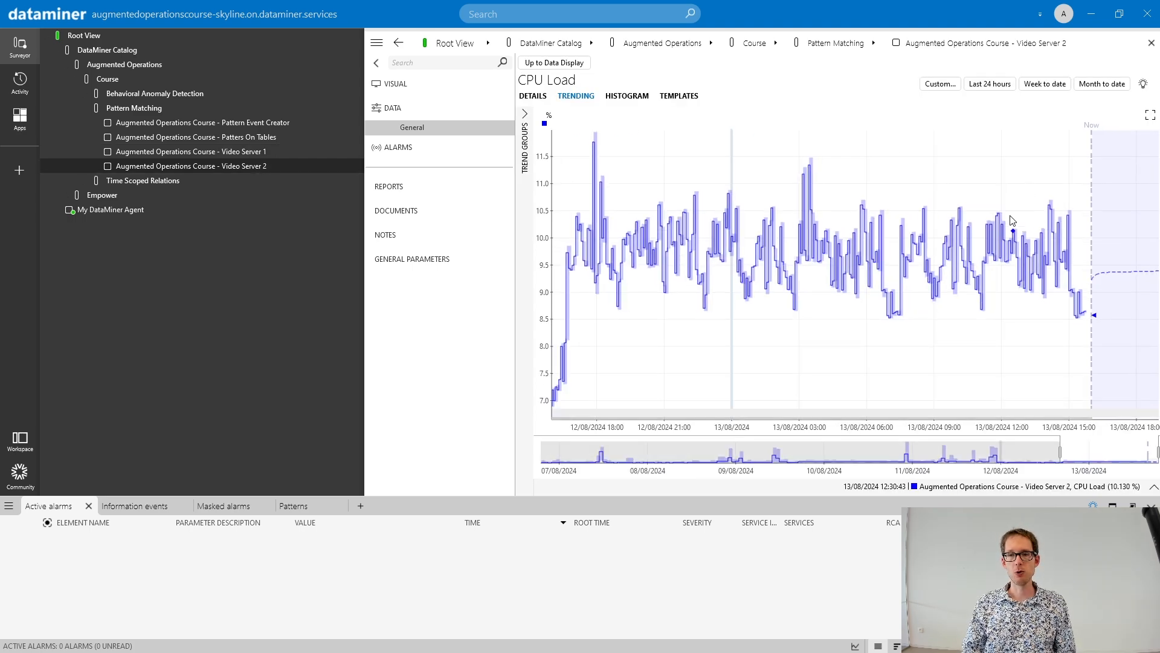
scroll(1029, 197, "down", 5)
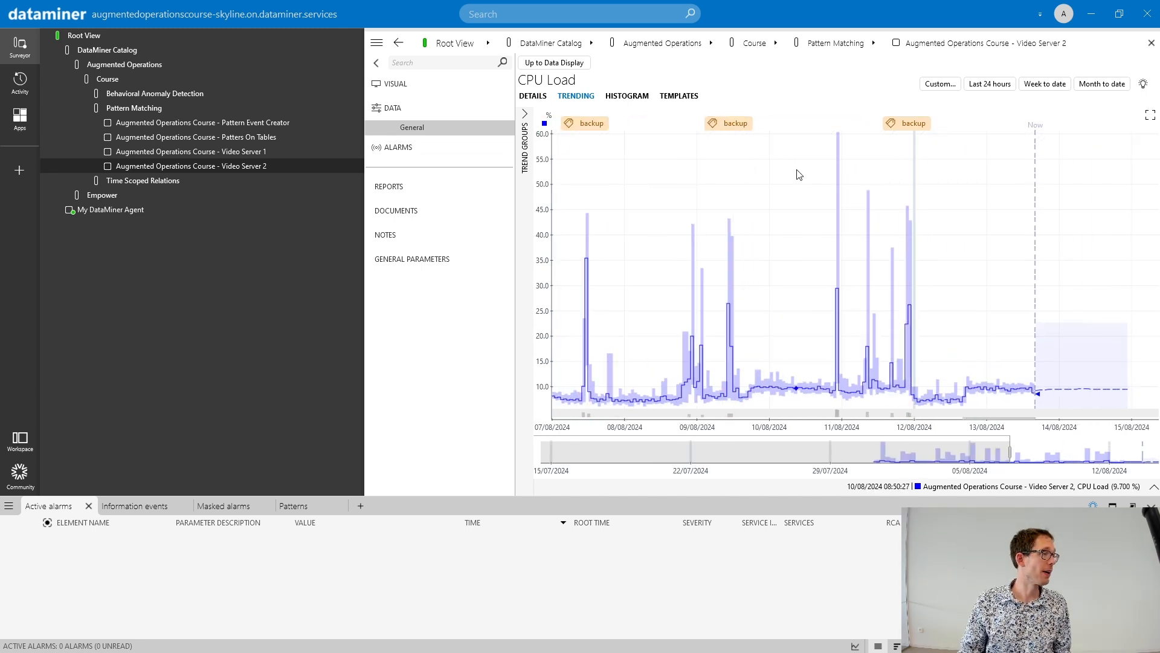
scroll(801, 141, "up", 2)
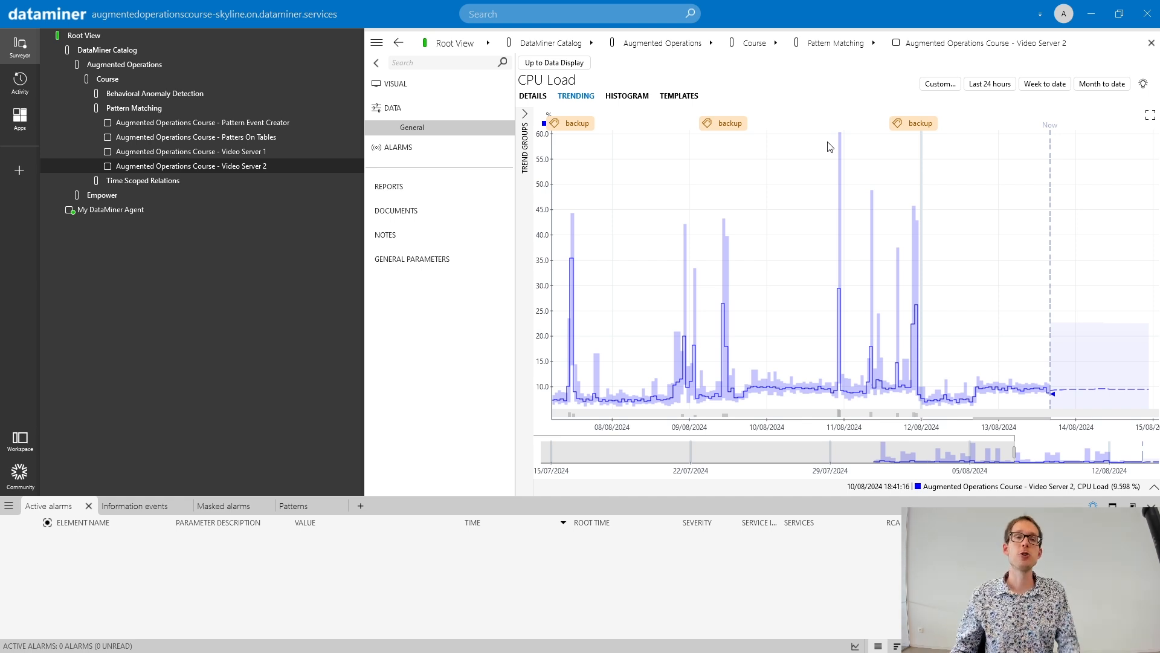
- Open the CPU Usage trend of Server 1 in the Patters On Tables element and show its history back to April 2024
left_click(233, 136)
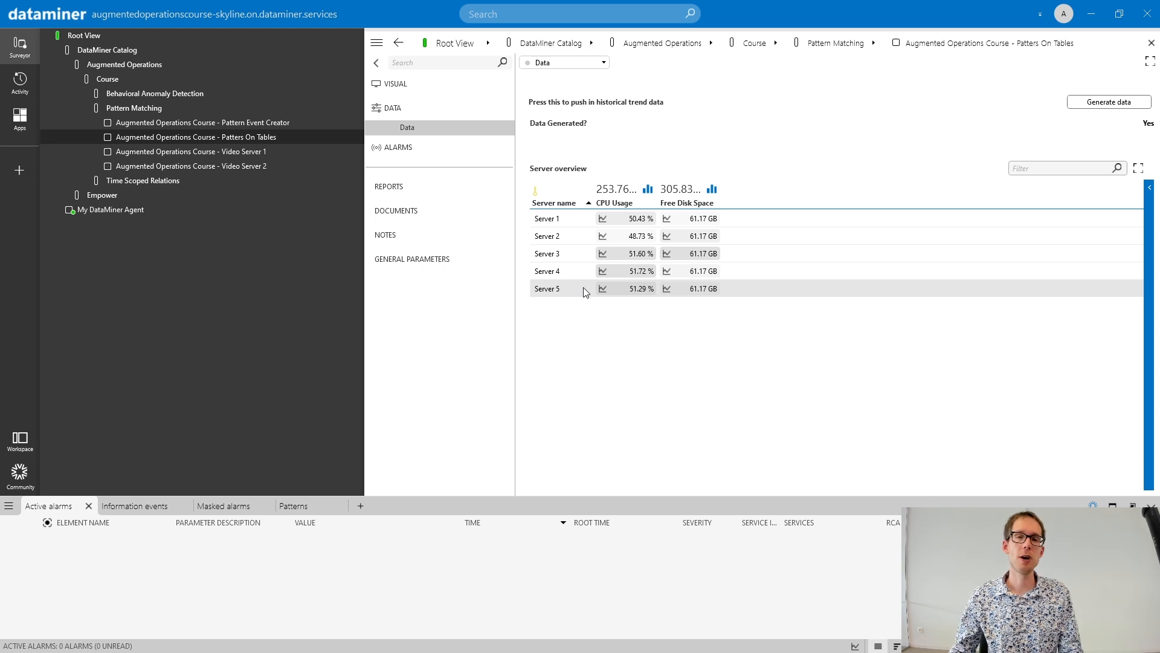
left_click(603, 220)
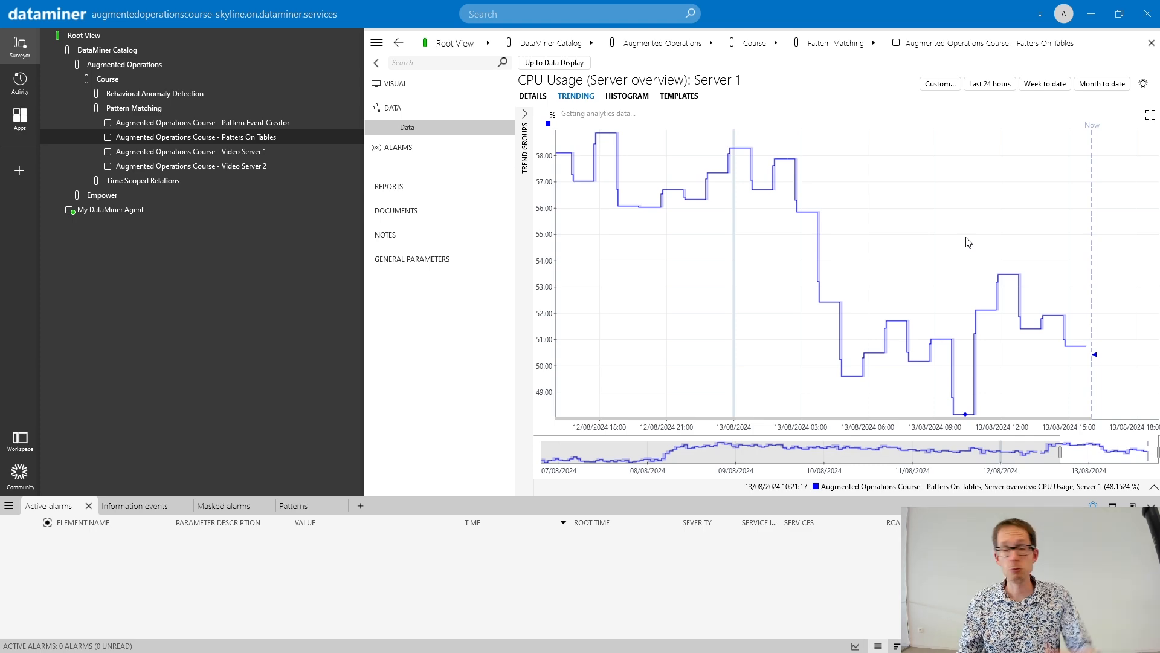
scroll(967, 243, "down", 2)
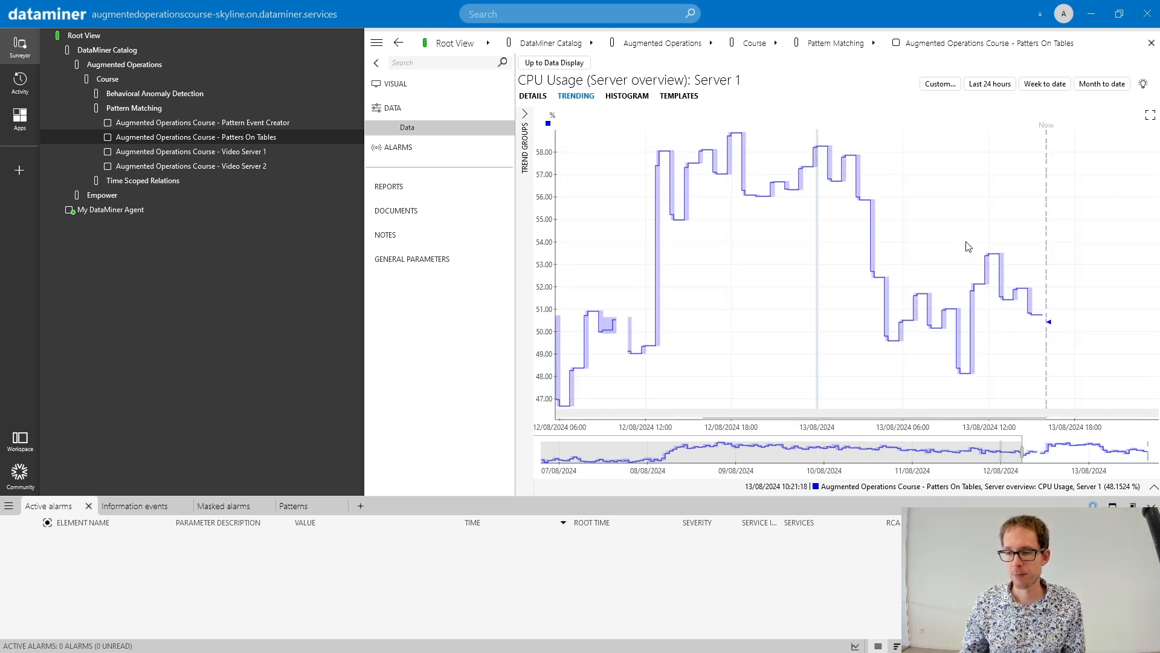
scroll(966, 246, "down", 4)
scroll(803, 238, "down", 3)
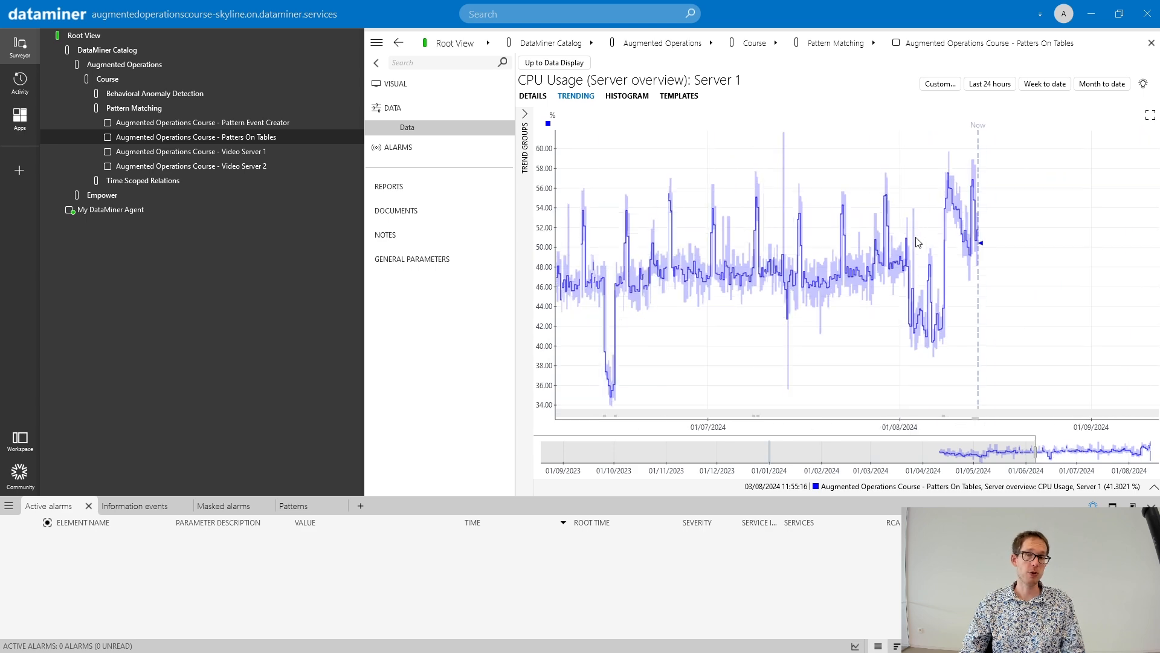
scroll(916, 237, "down", 3)
left_click_drag(686, 195, 905, 203)
scroll(895, 213, "up", 1)
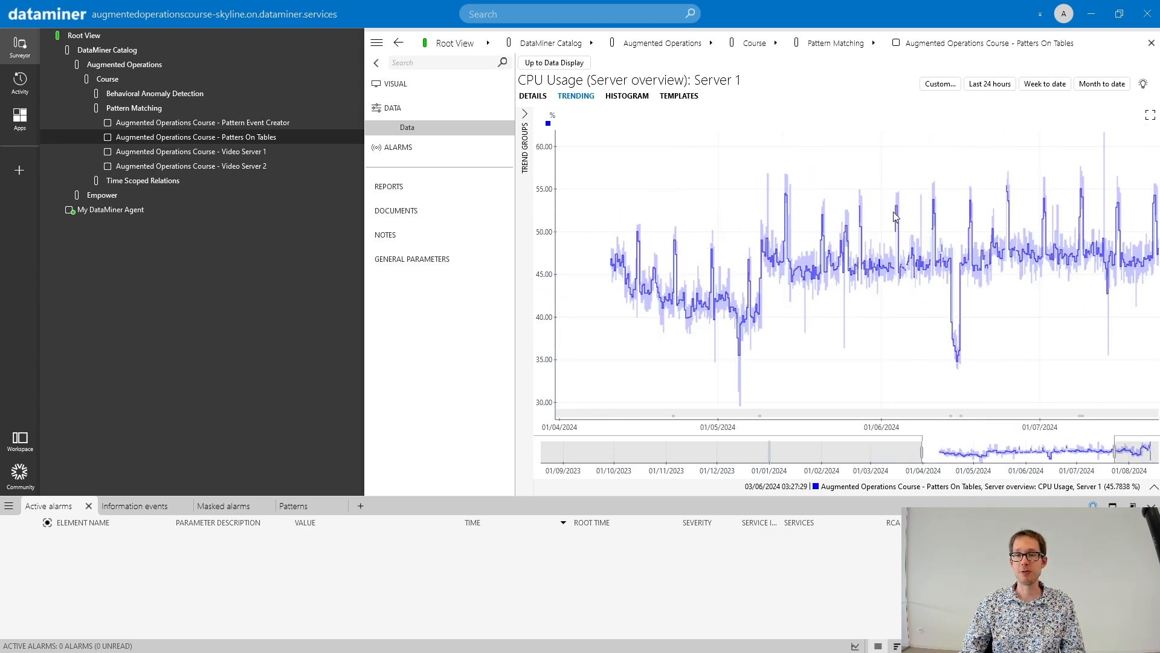
- Add Server 1's Free Disk Space as a second parameter to the CPU Usage graph and show its trend
left_click(1153, 489)
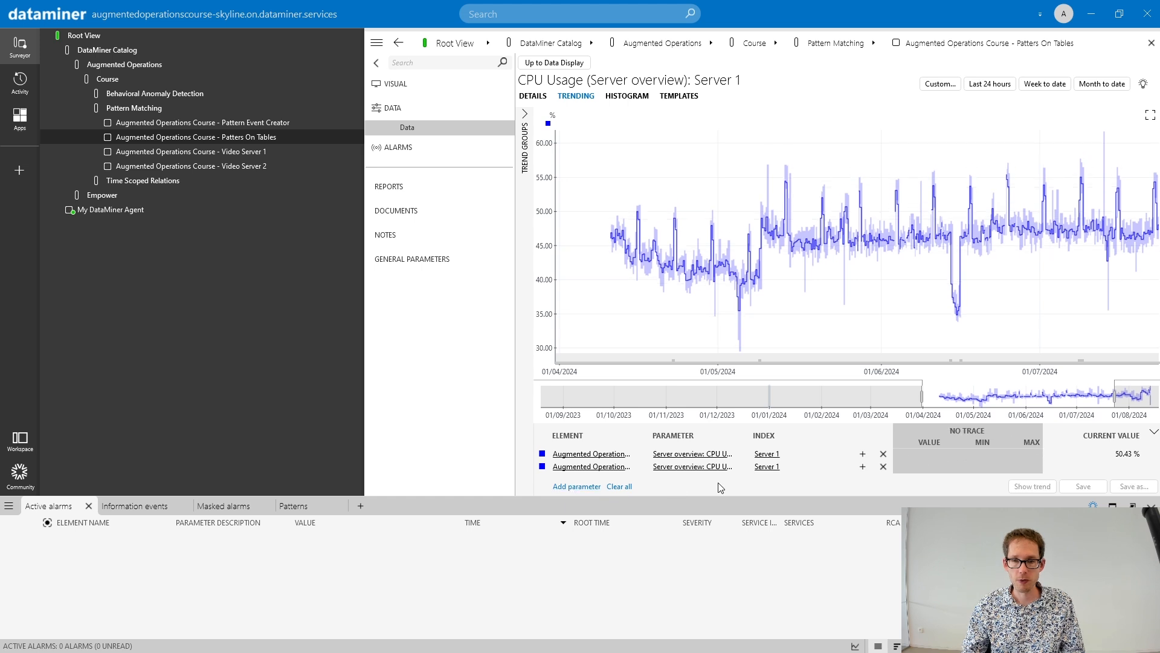
left_click(693, 468)
left_click(704, 508)
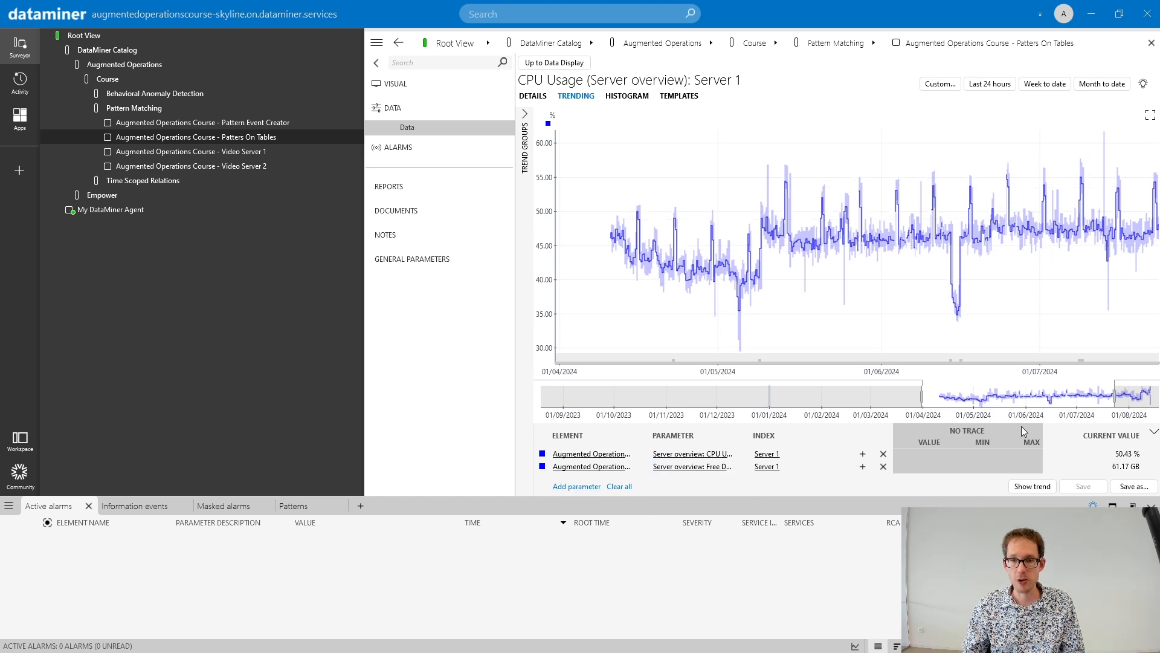
left_click(1032, 486)
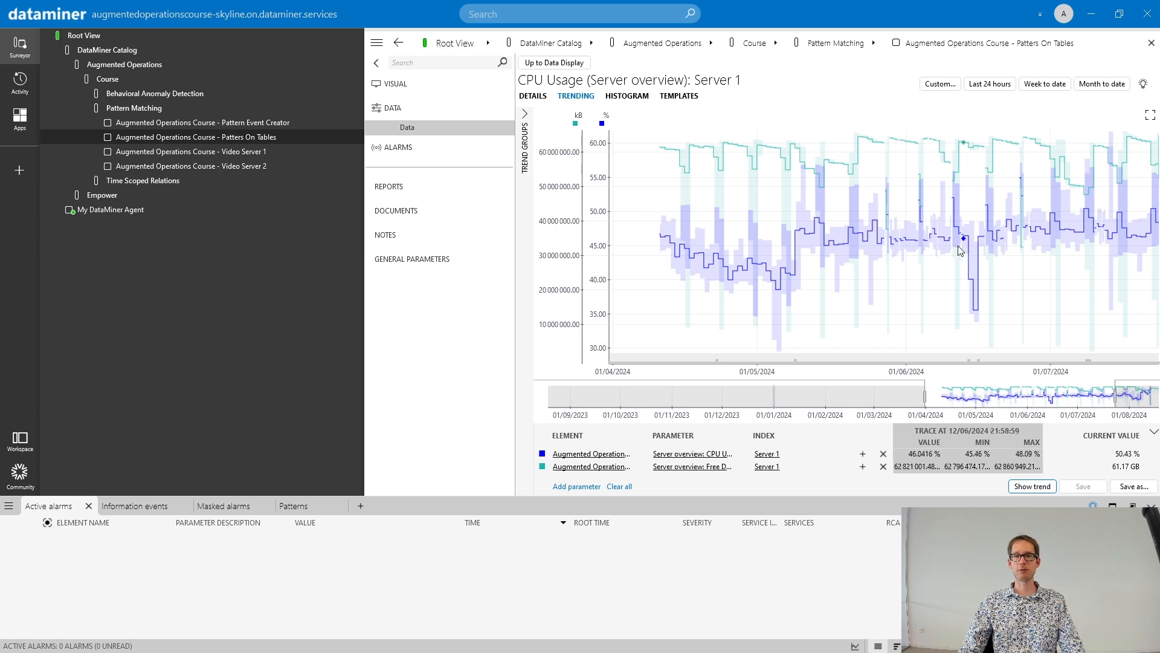
- Select the CPU Usage peak with the Free Disk Space drop from about 08/07/2024 10:58 to 09/07/2024 04:39
scroll(960, 244, "up", 3)
scroll(945, 244, "up", 1)
scroll(946, 245, "down", 2)
left_click_drag(1103, 180, 763, 175)
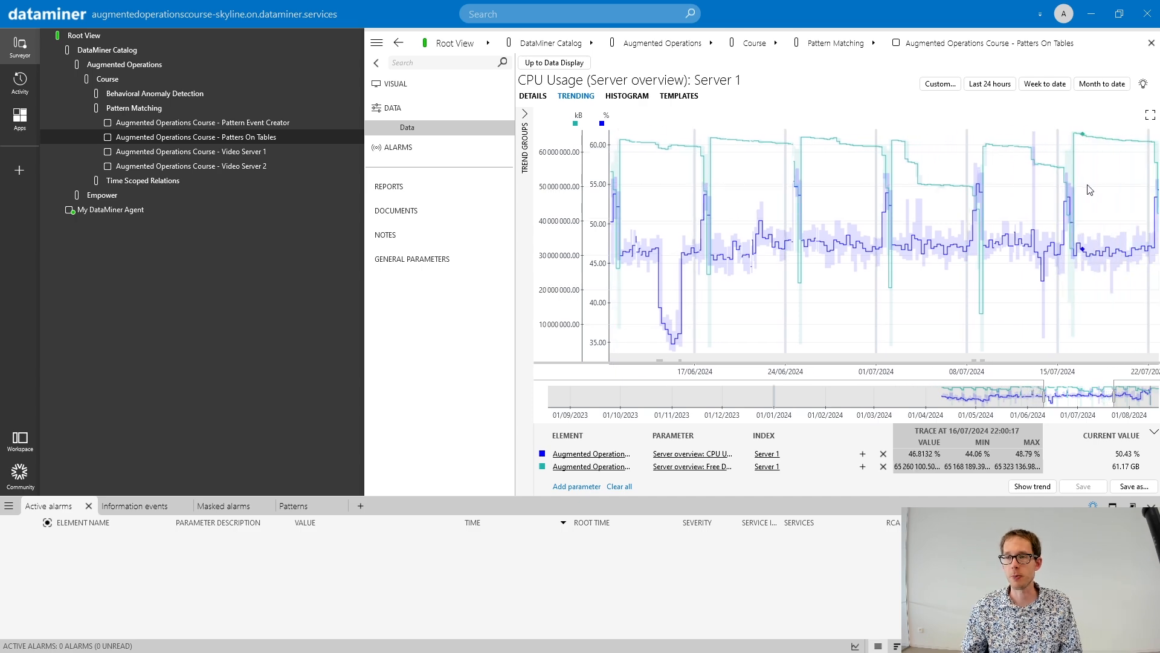
scroll(1084, 189, "up", 2)
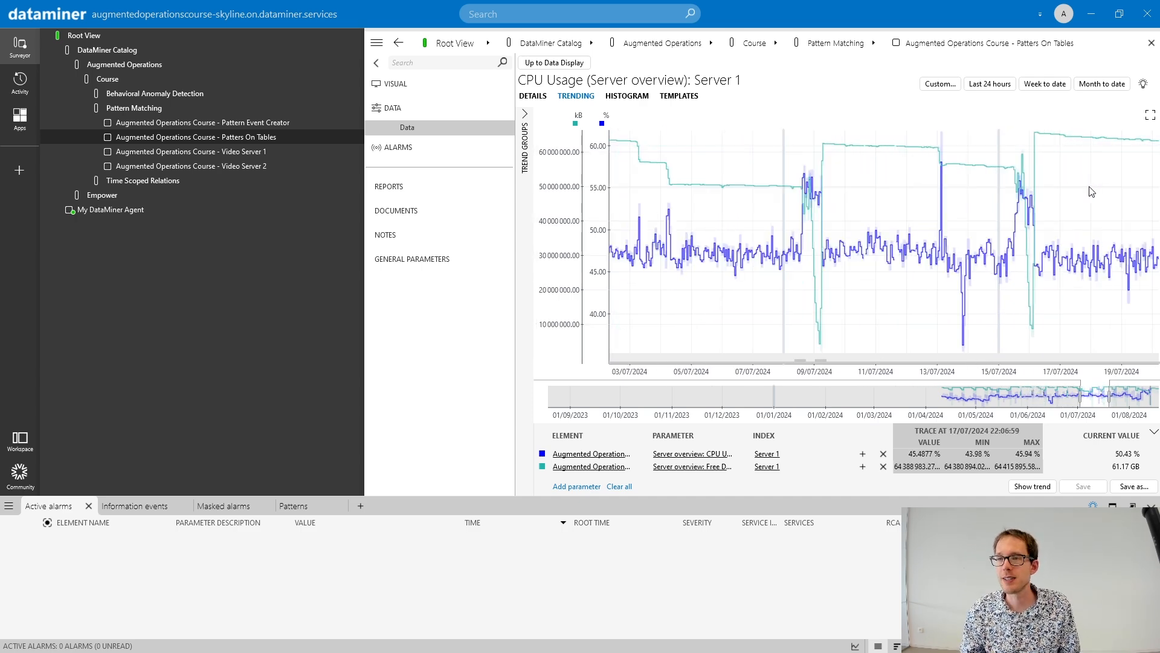
scroll(1091, 192, "up", 1)
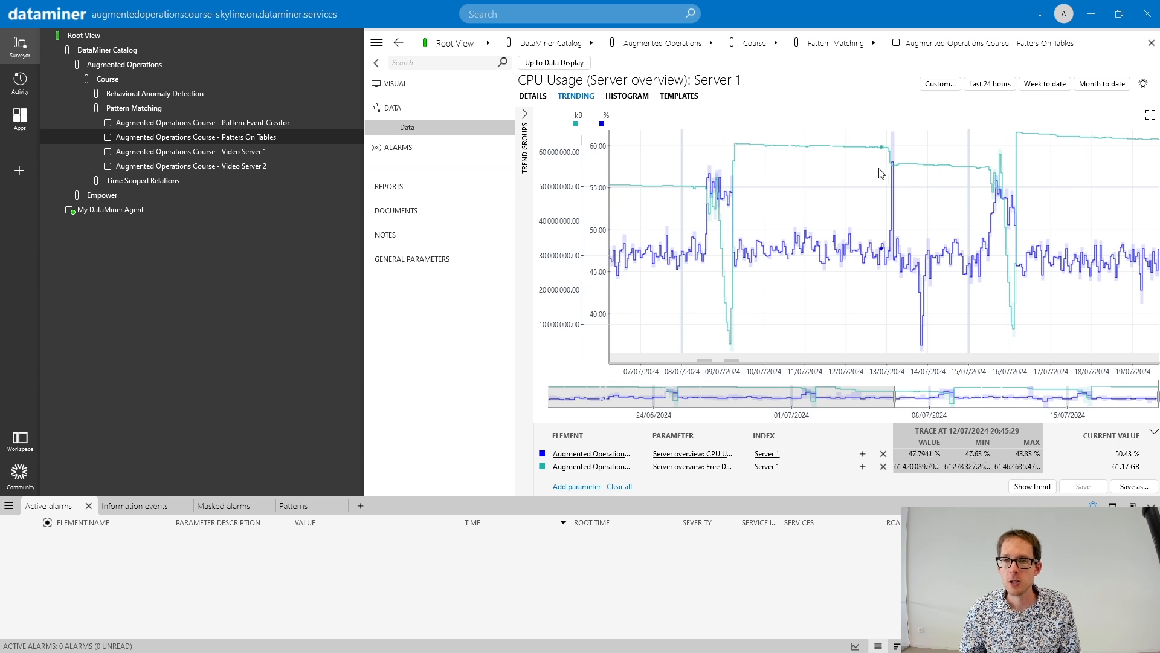
left_click_drag(888, 168, 900, 169)
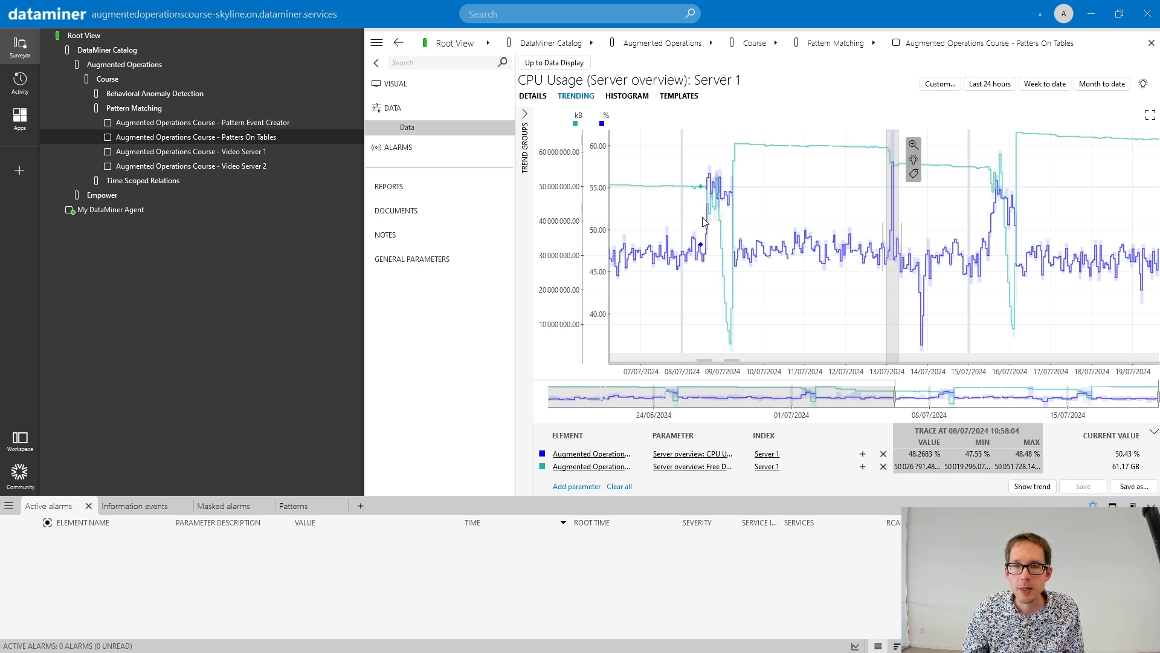
left_click_drag(702, 222, 742, 220)
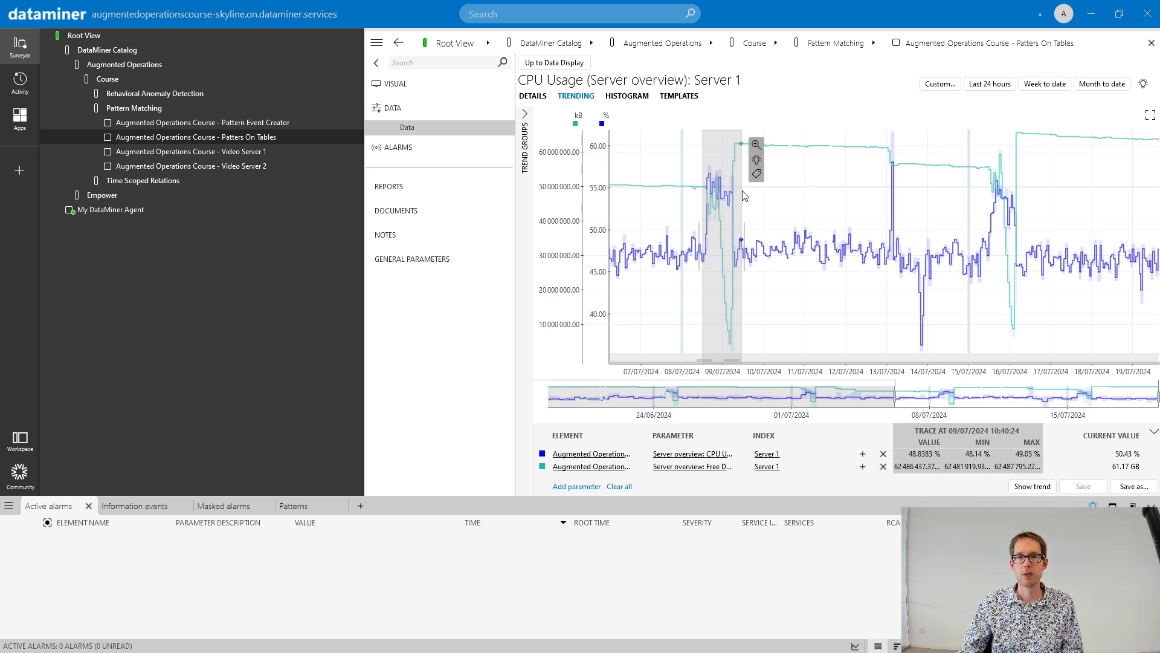
left_click_drag(744, 243, 732, 243)
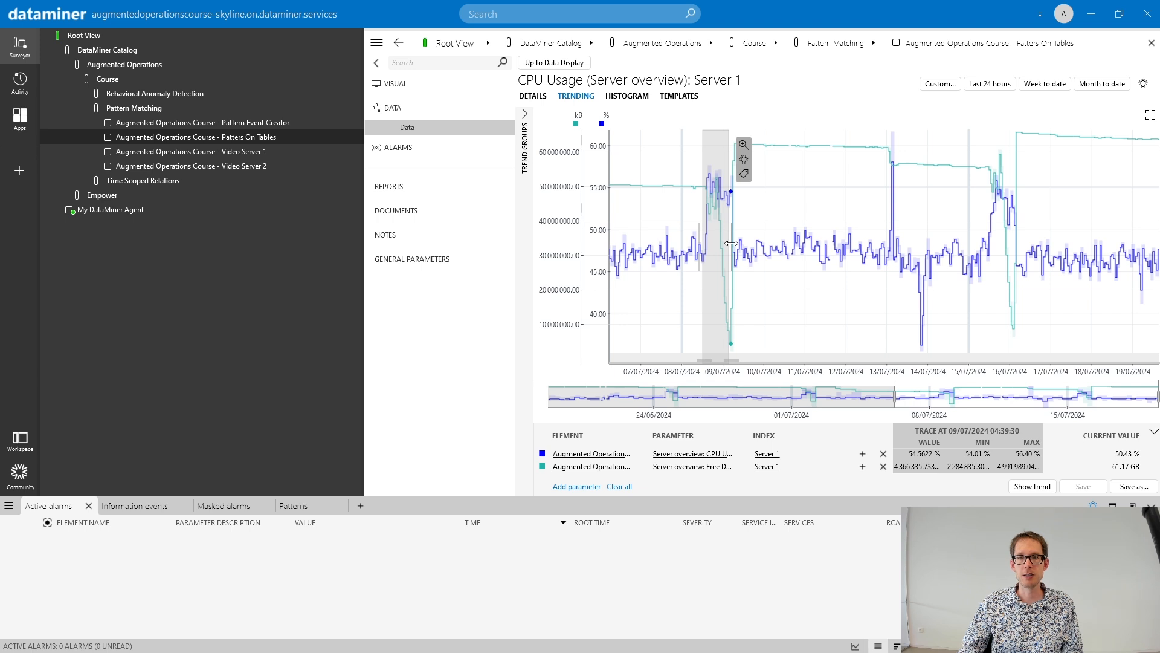
- Name the selected pattern Backup1 and disable continuous background detection in its additional options
left_click(744, 174)
type("Backup1")
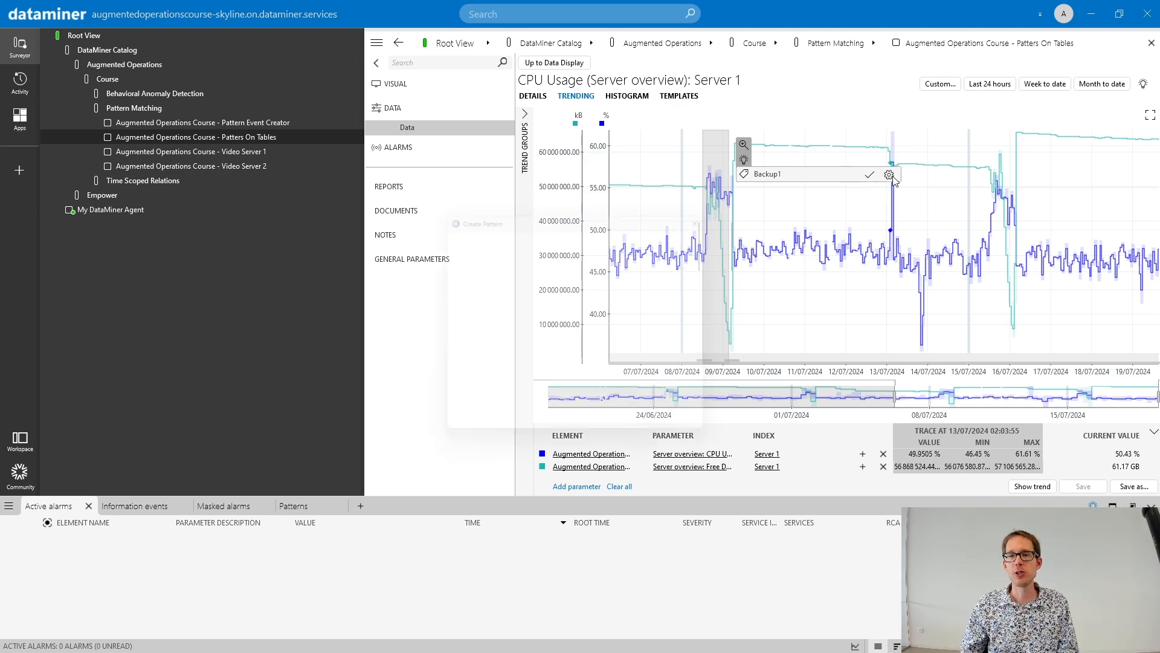
left_click(870, 175)
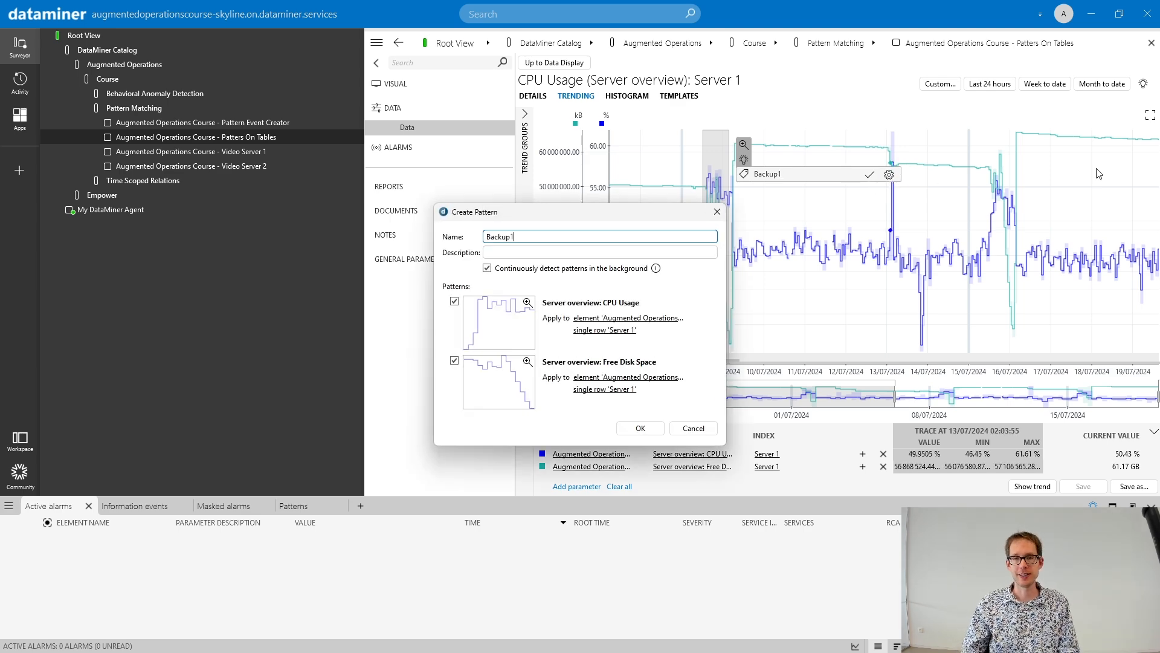
left_click(487, 269)
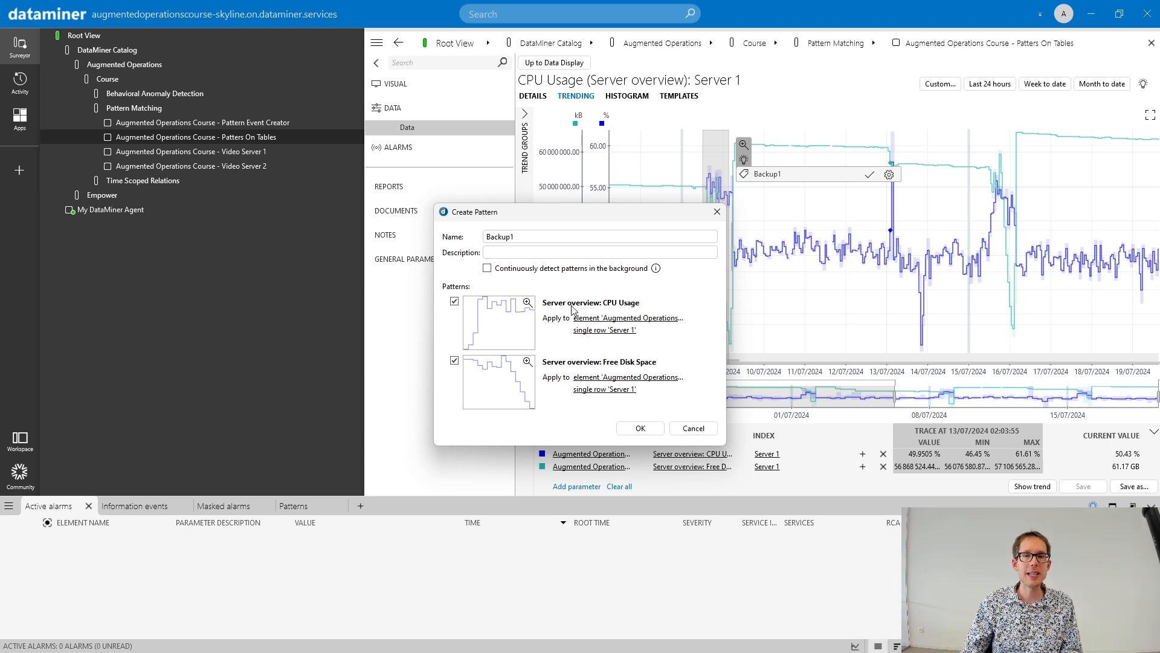
- Apply the CPU Usage and Free Disk Space parts of Backup1 to all rows and create the pattern
left_click(604, 330)
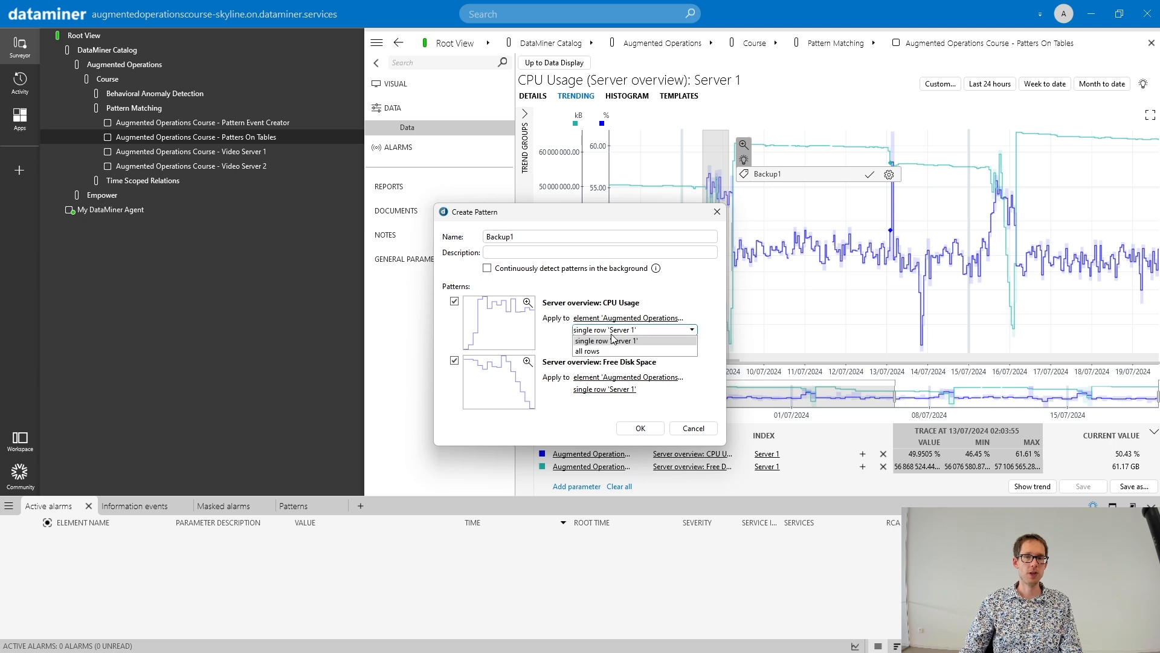
left_click(602, 351)
left_click(604, 389)
left_click(602, 411)
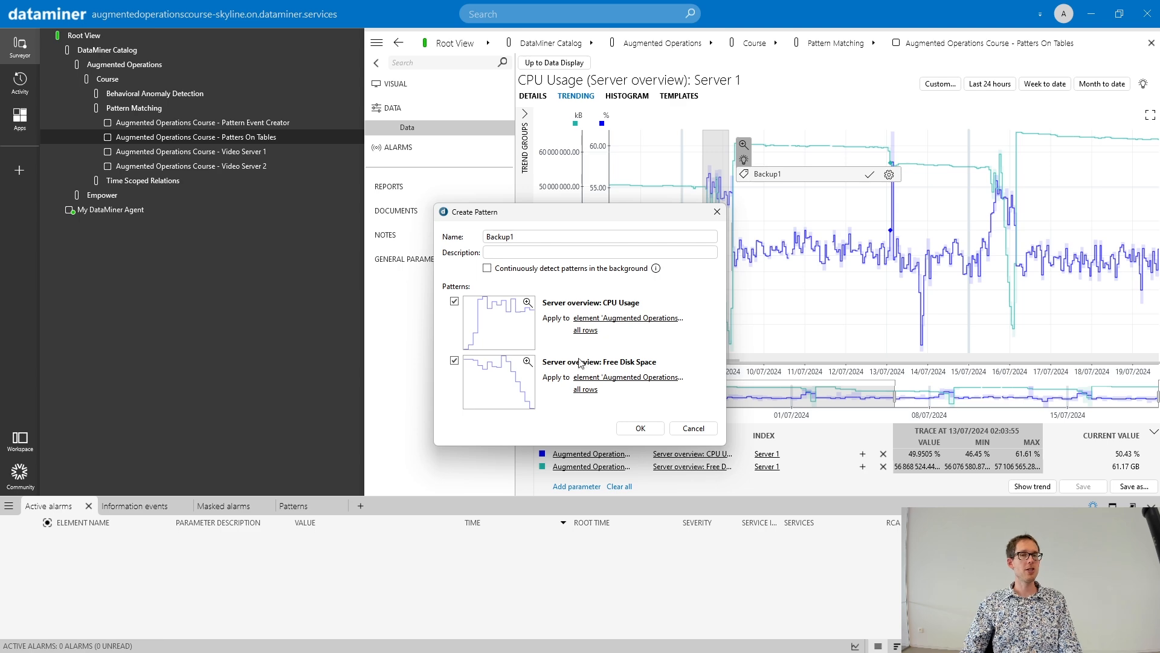
left_click(640, 429)
scroll(802, 294, "down", 6)
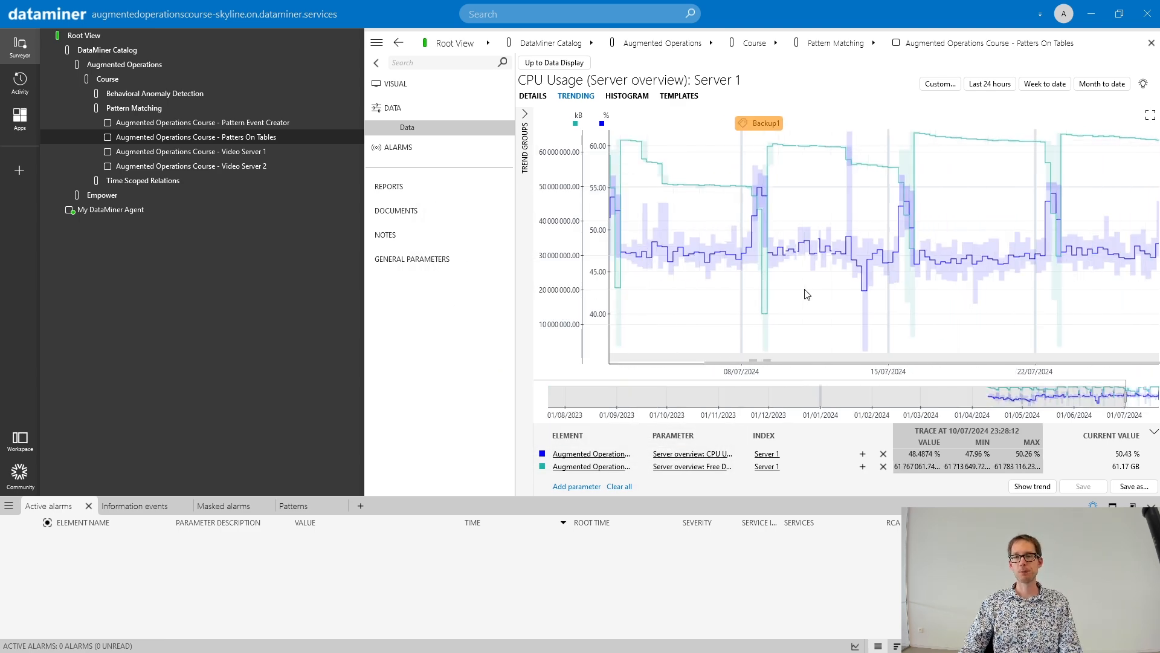
- Examine Server 4's CPU Usage trend over the past few weeks for matches of the Backup1 pattern
left_click(554, 62)
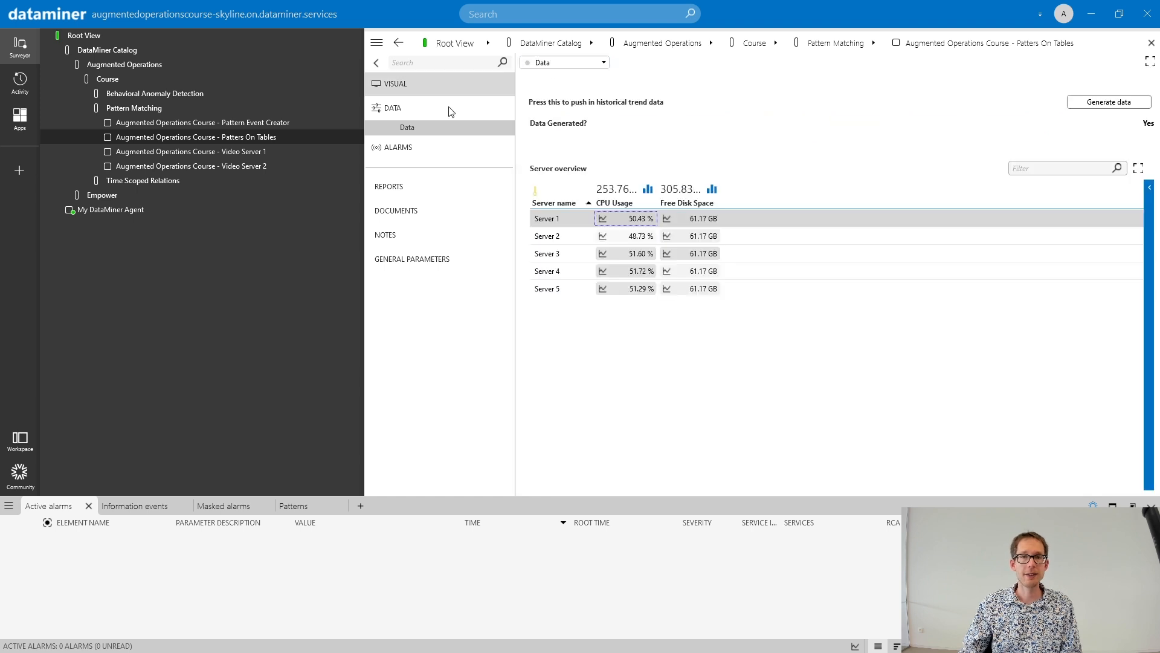
left_click(603, 271)
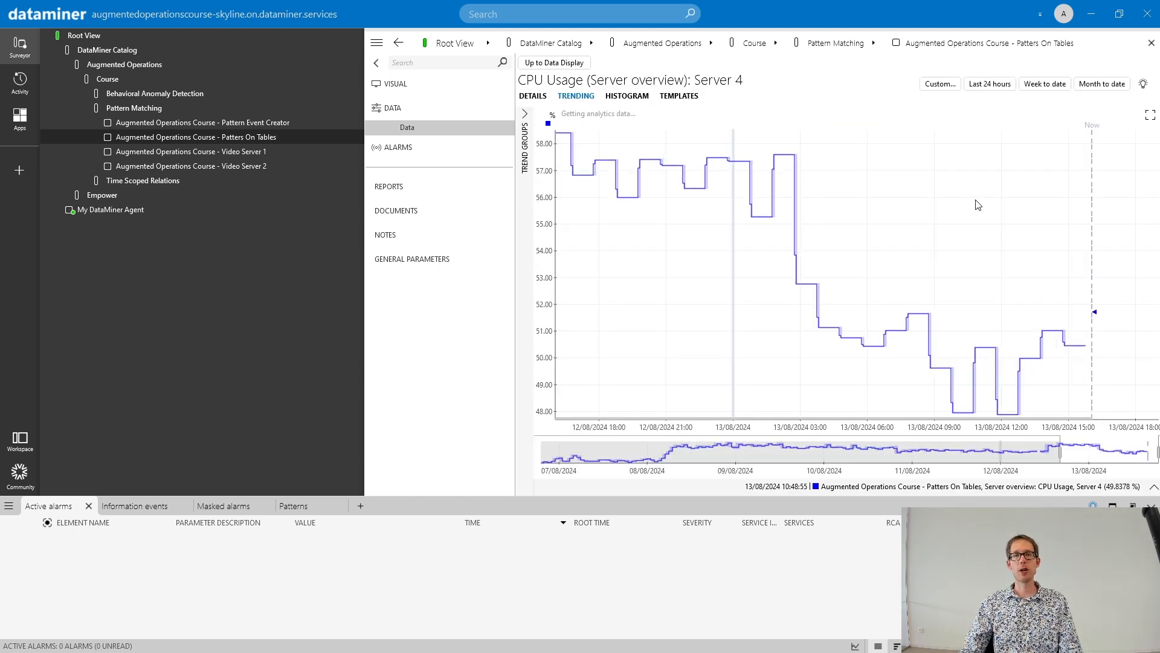
scroll(977, 205, "down", 5)
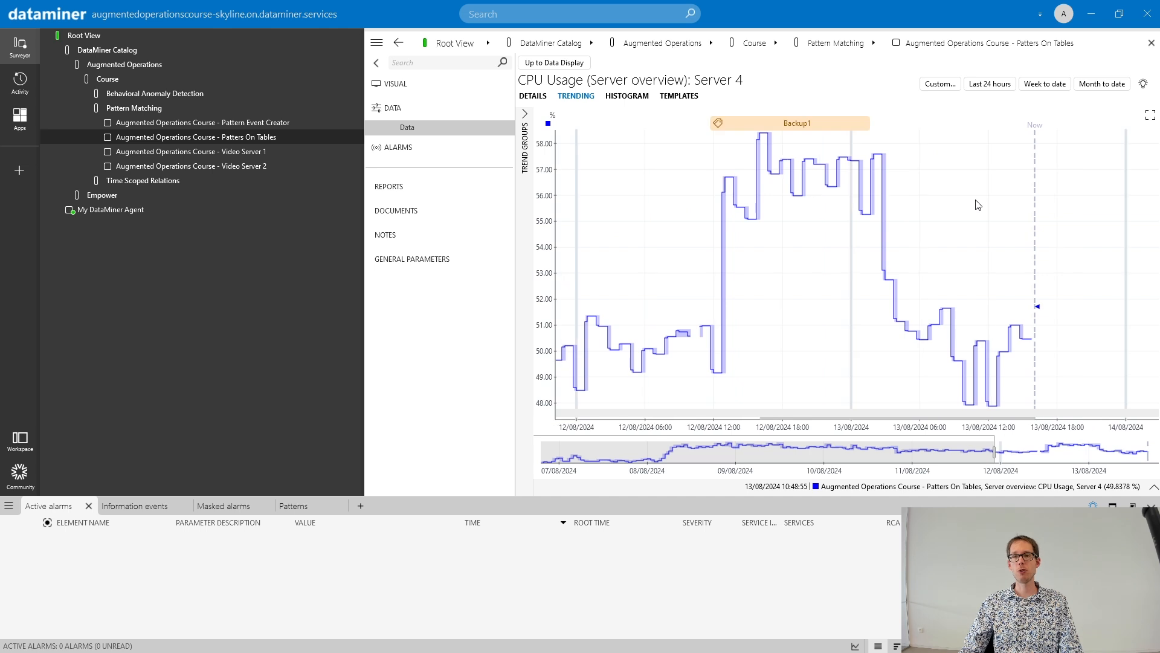
scroll(978, 206, "down", 3)
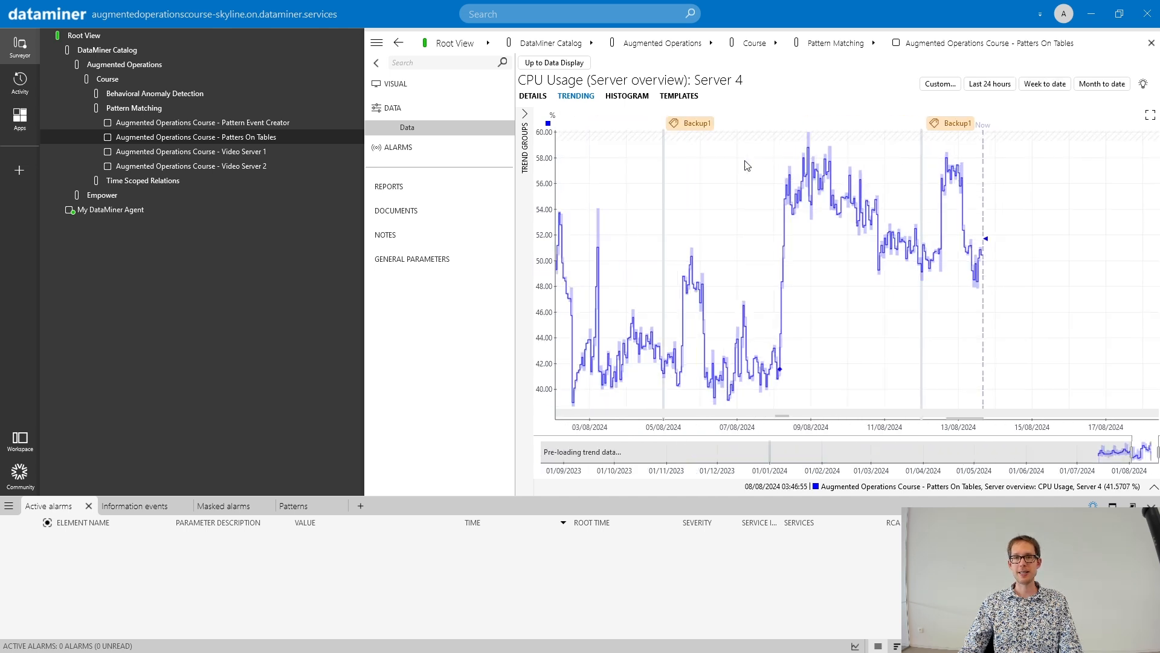
scroll(902, 316, "down", 2)
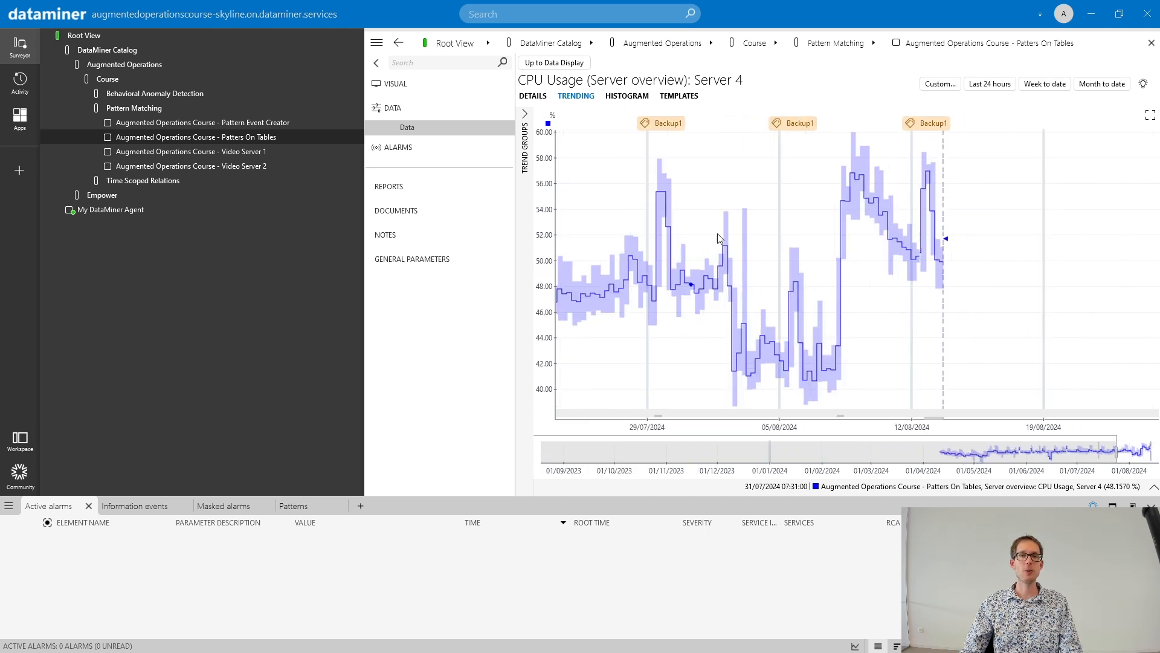
- Show Server 1's CPU Usage trend around the Backup1 match of 12/08/2024
left_click(546, 63)
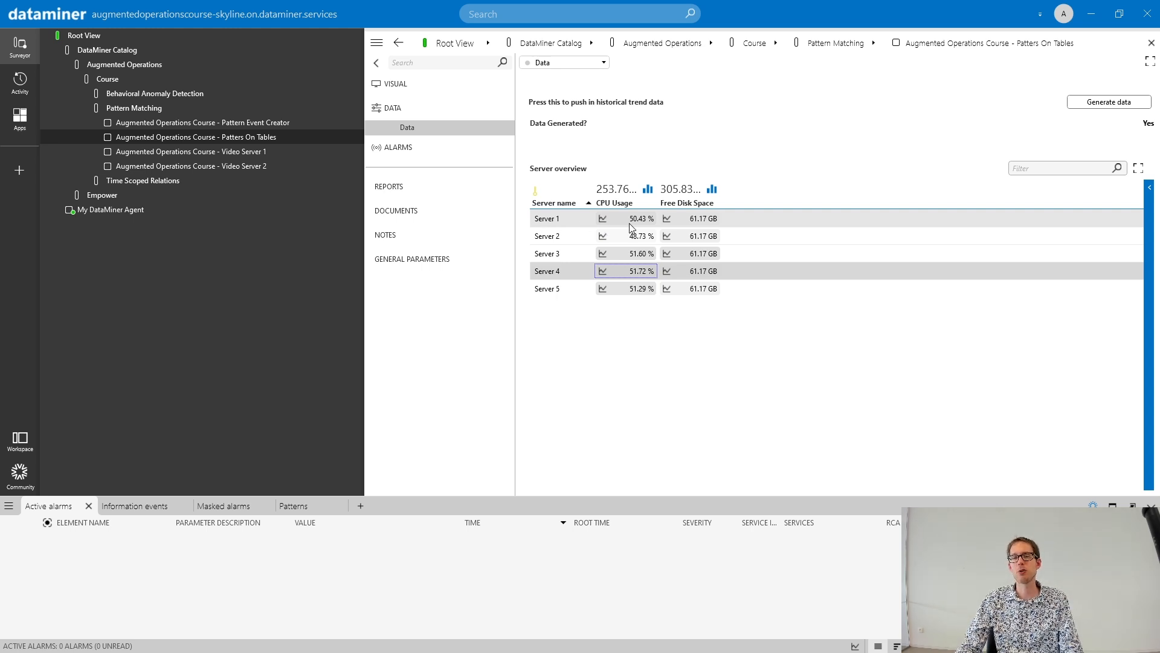
left_click(601, 221)
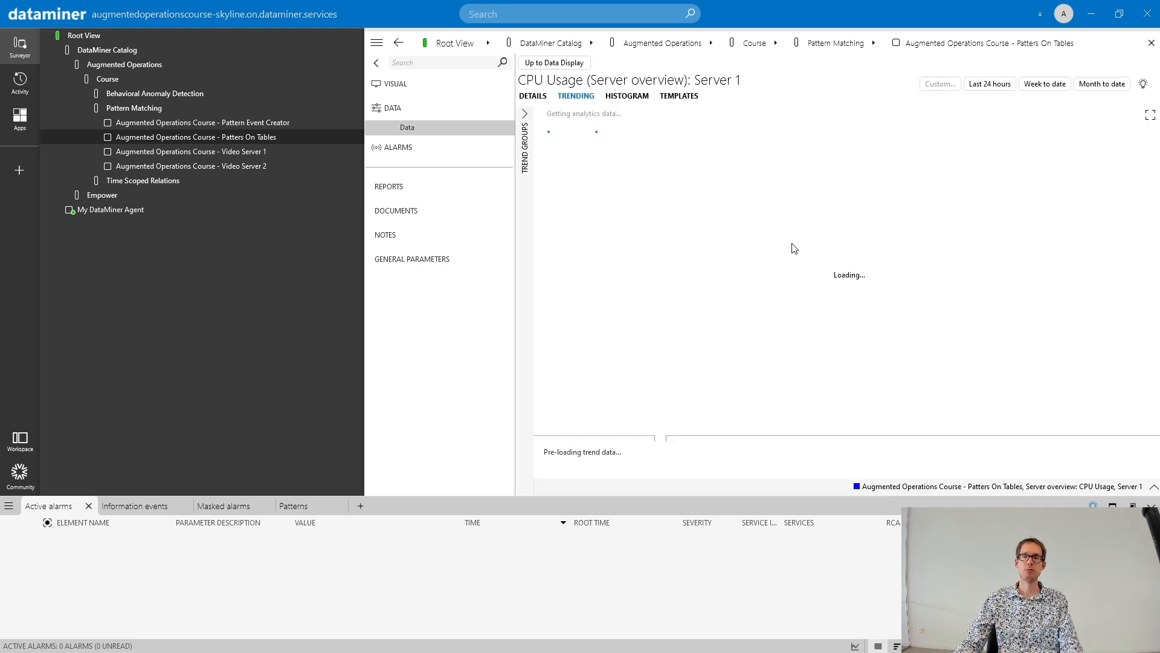
scroll(955, 266, "down", 5)
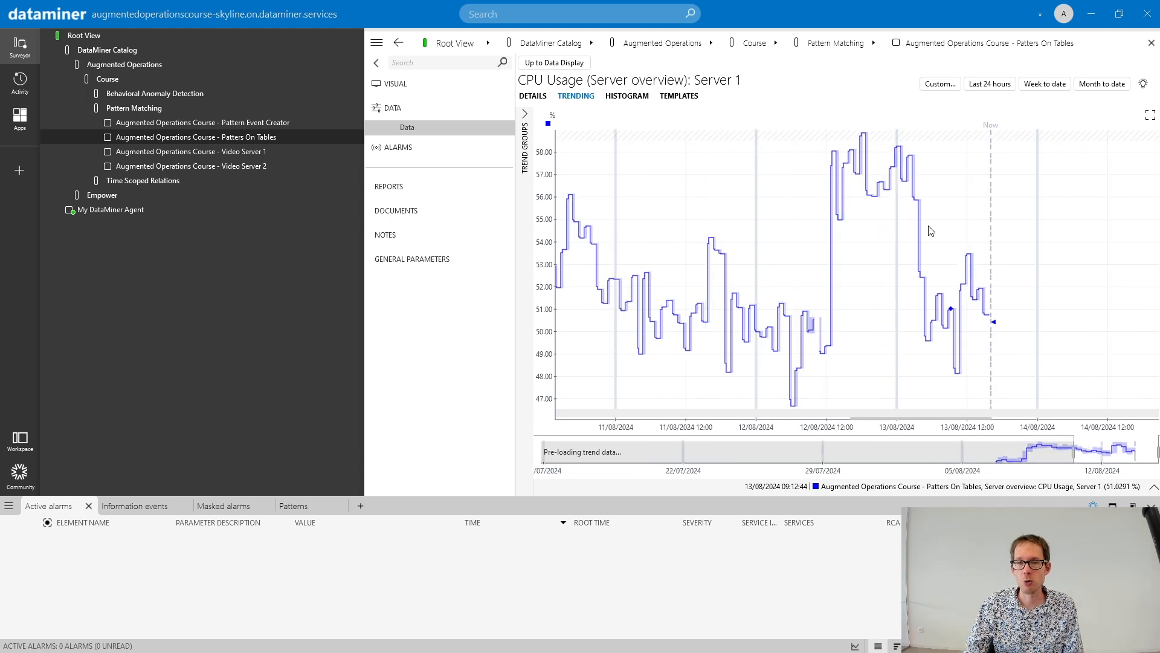
scroll(902, 204, "down", 1)
scroll(902, 205, "up", 2)
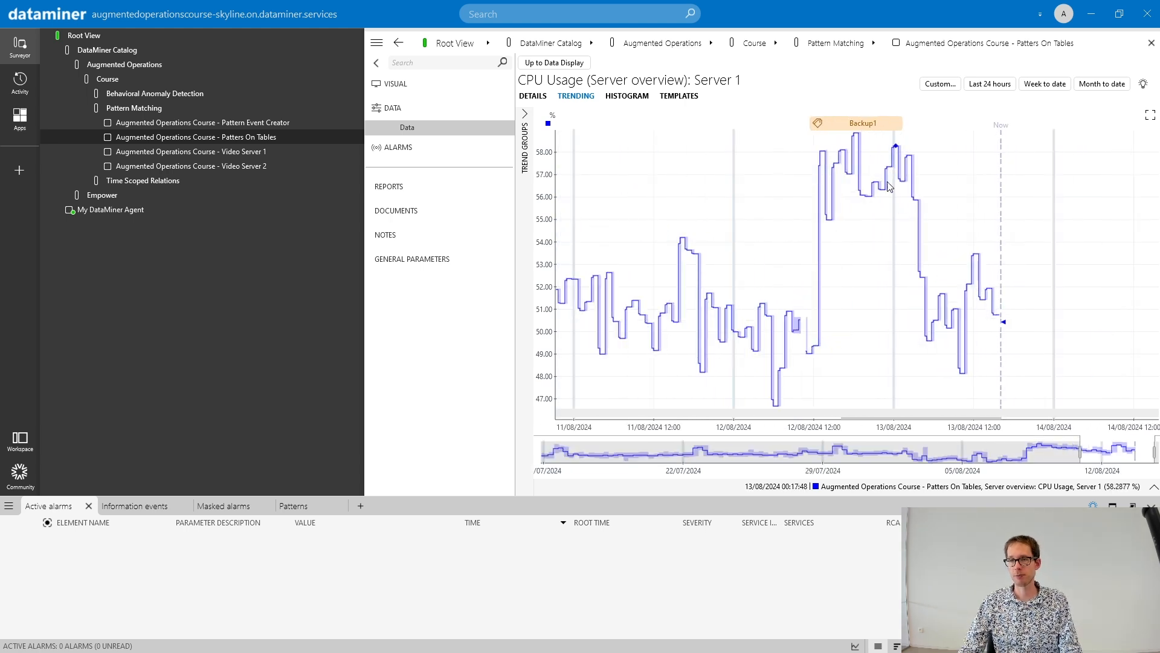
- Edit Backup1 so its Free Disk Space and CPU Usage parts apply only to the single row 'Server 1'
left_click(860, 124)
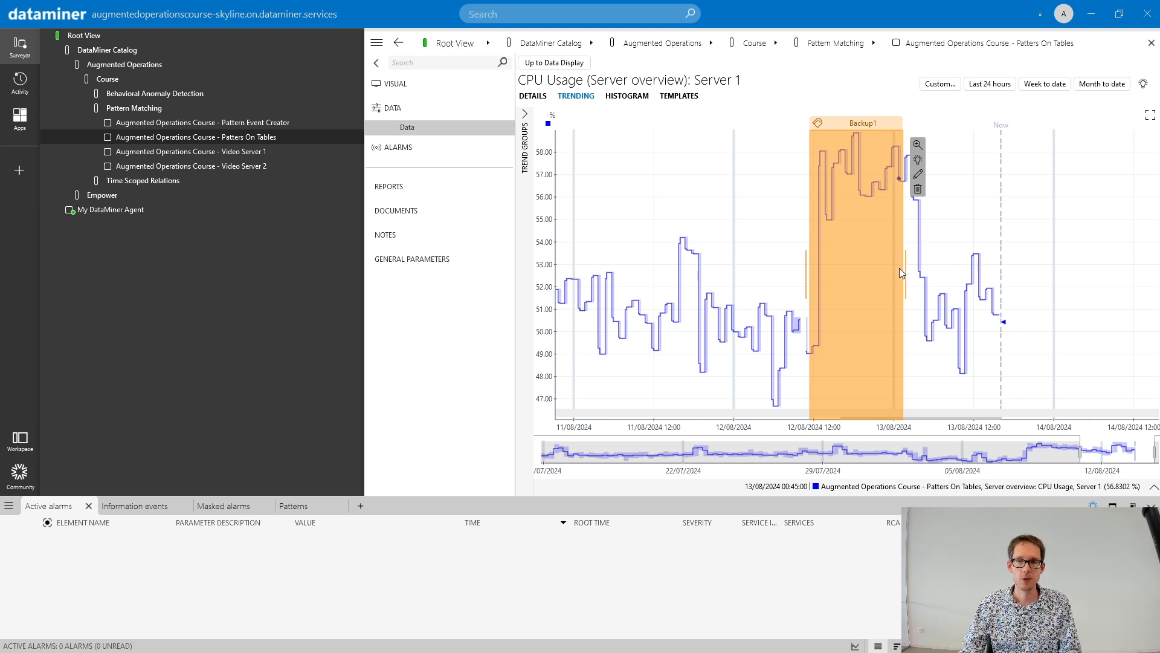
mouse_move(904, 270)
left_mouse_down()
mouse_move(938, 272)
mouse_move(873, 271)
mouse_move(902, 271)
left_mouse_up()
left_click(912, 174)
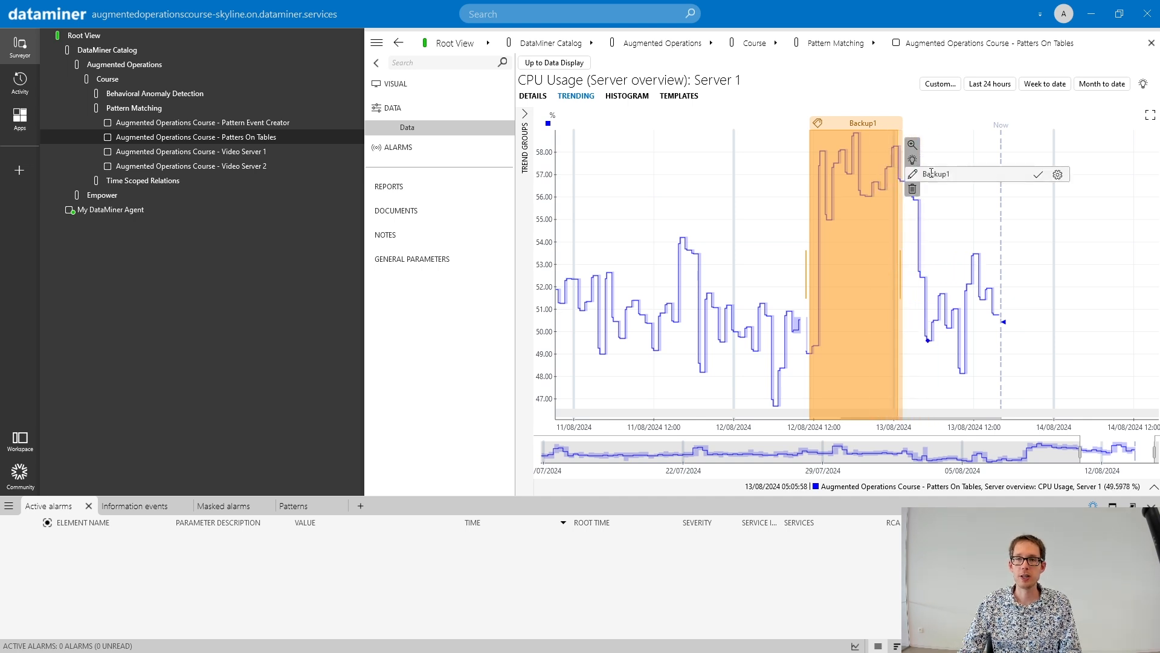
left_click(1057, 176)
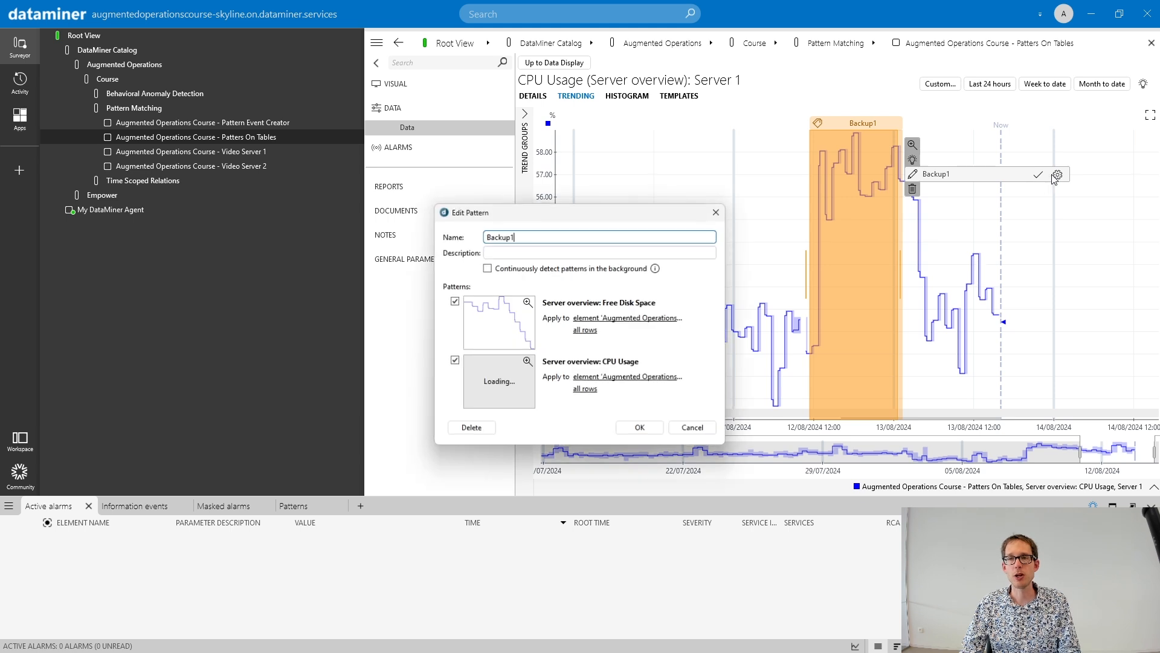
left_click(585, 331)
left_click(606, 340)
left_click(591, 393)
left_click(604, 402)
left_click(641, 428)
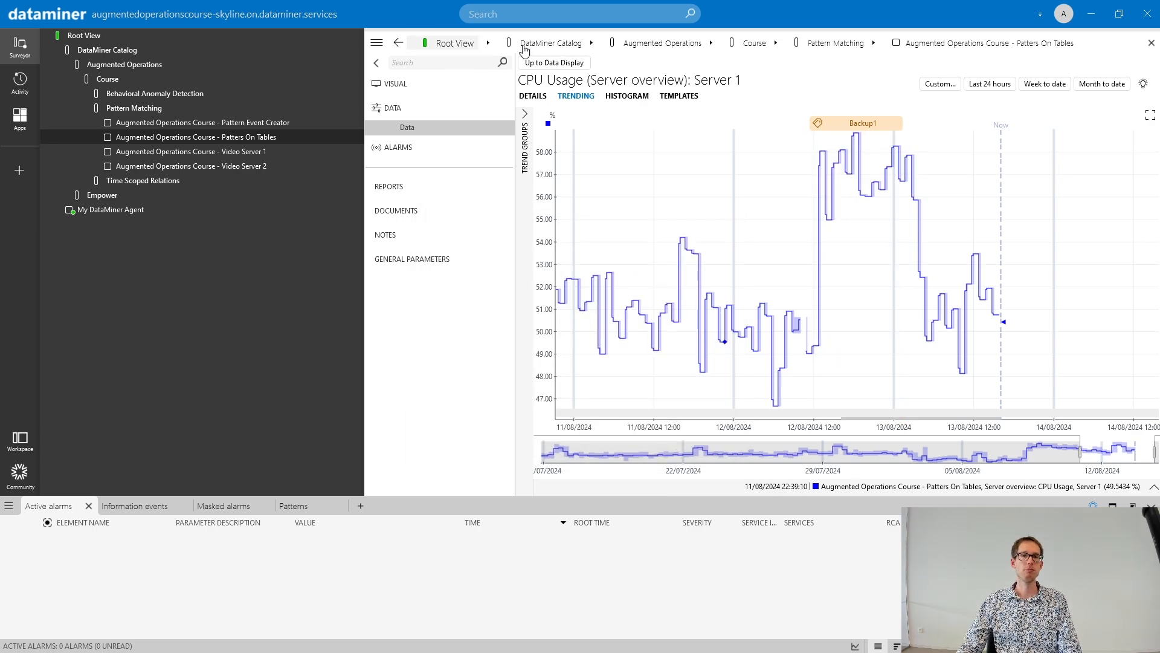
- Check Server 3's CPU Usage trend over several months for Backup1 matches
left_click(555, 63)
left_click(602, 253)
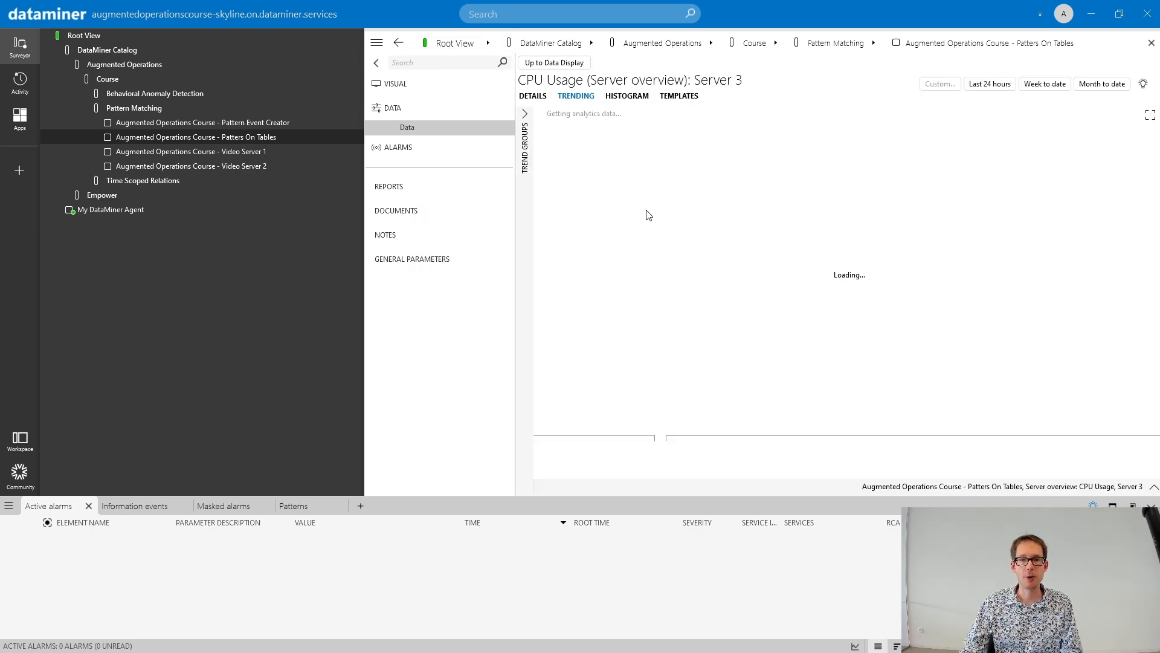
scroll(1026, 240, "down", 5)
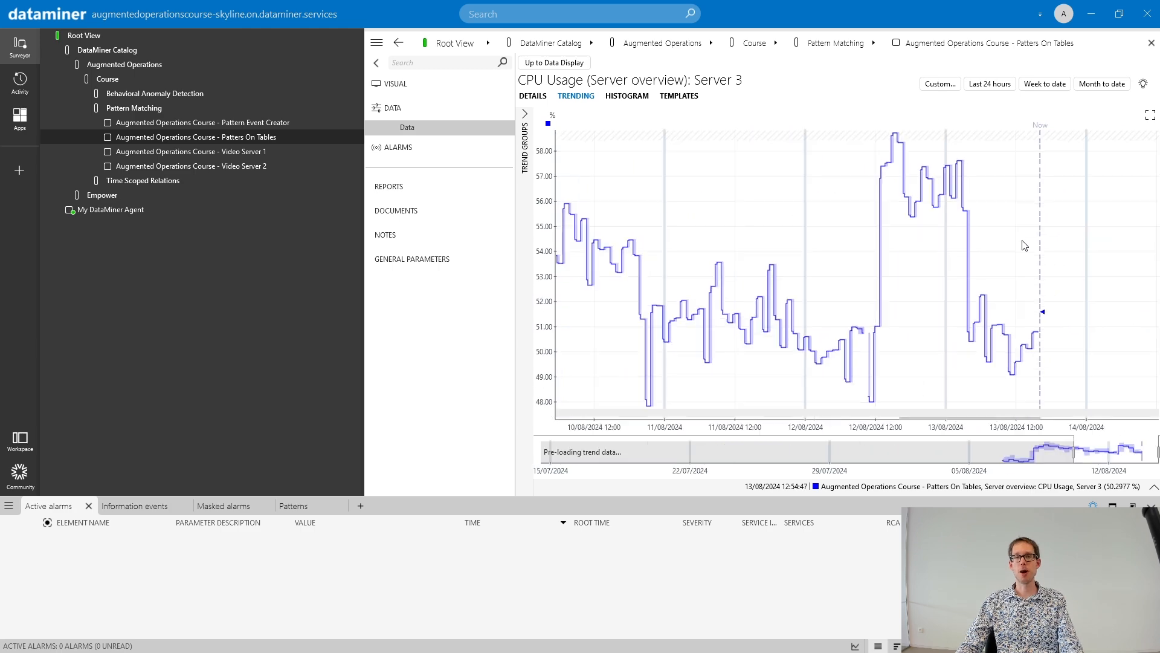
scroll(1025, 240, "down", 6)
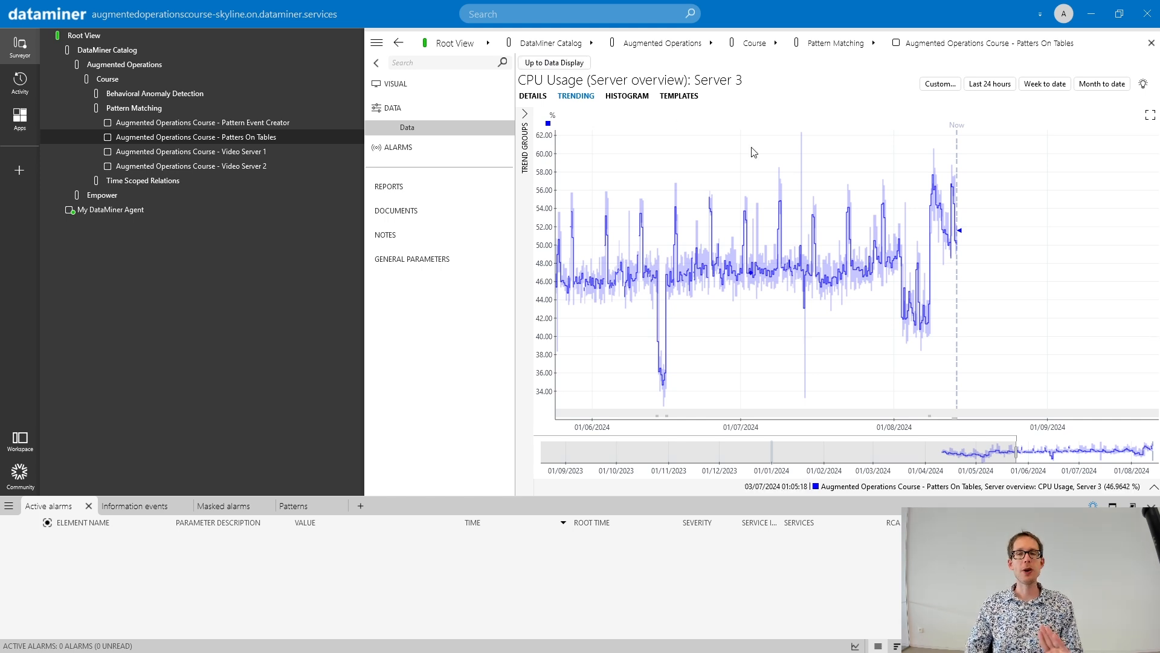
- Open the trend pattern overview from Server 3's graph and list all patterns in the system
right_click(864, 161)
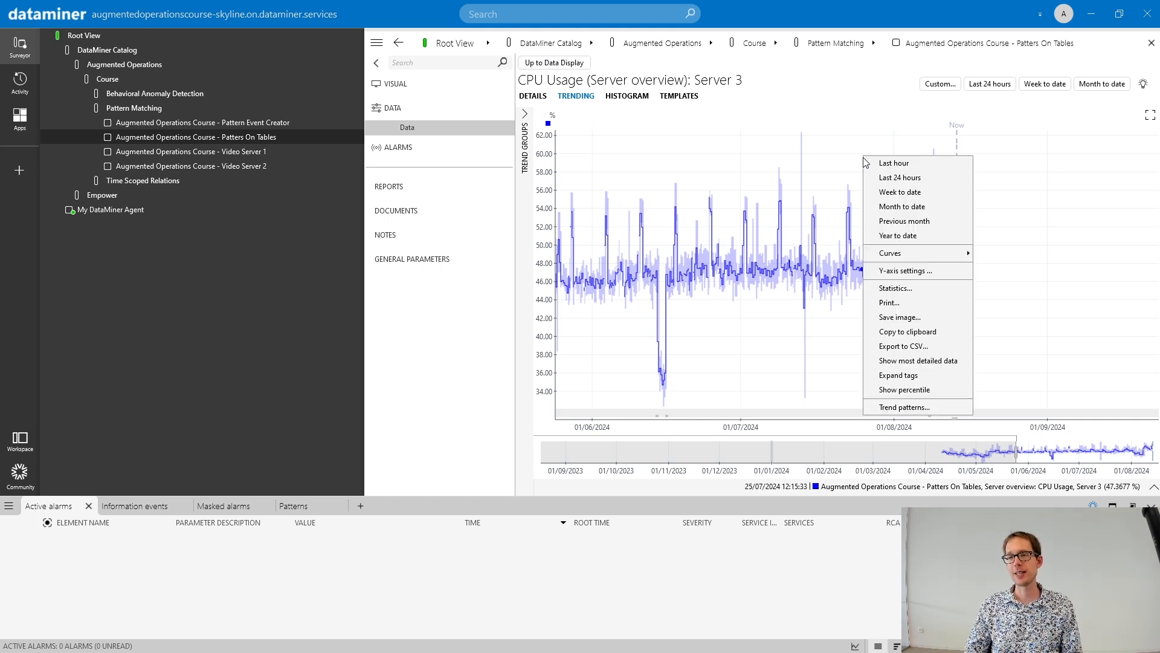
left_click(904, 407)
left_click_drag(622, 192, 804, 131)
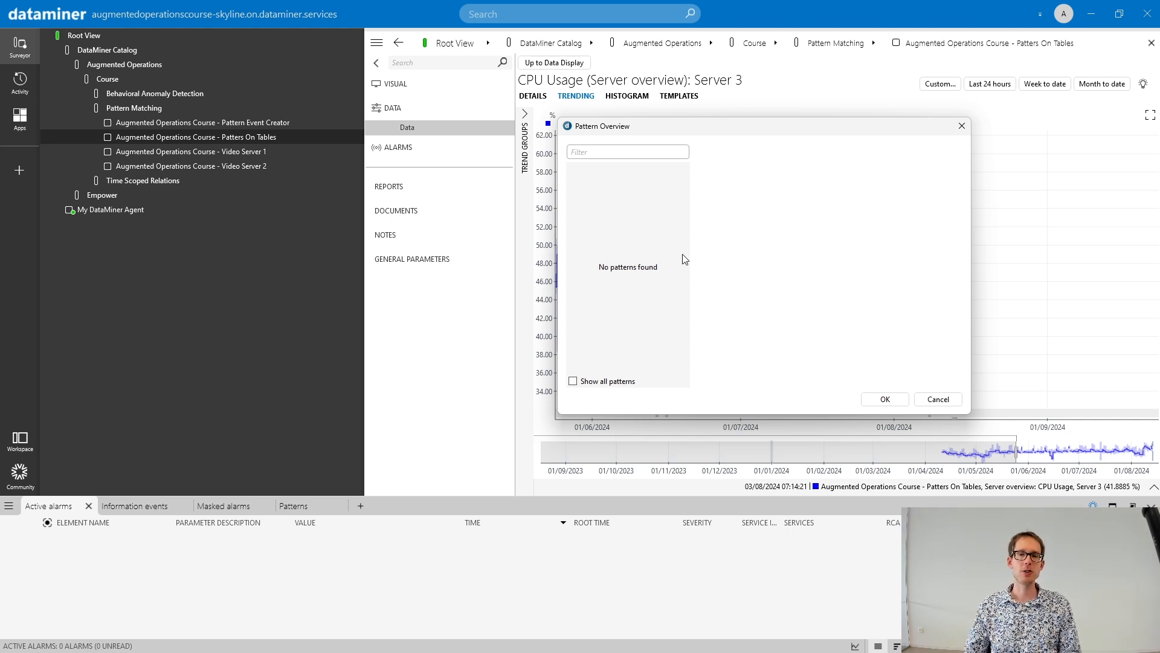
left_click(573, 381)
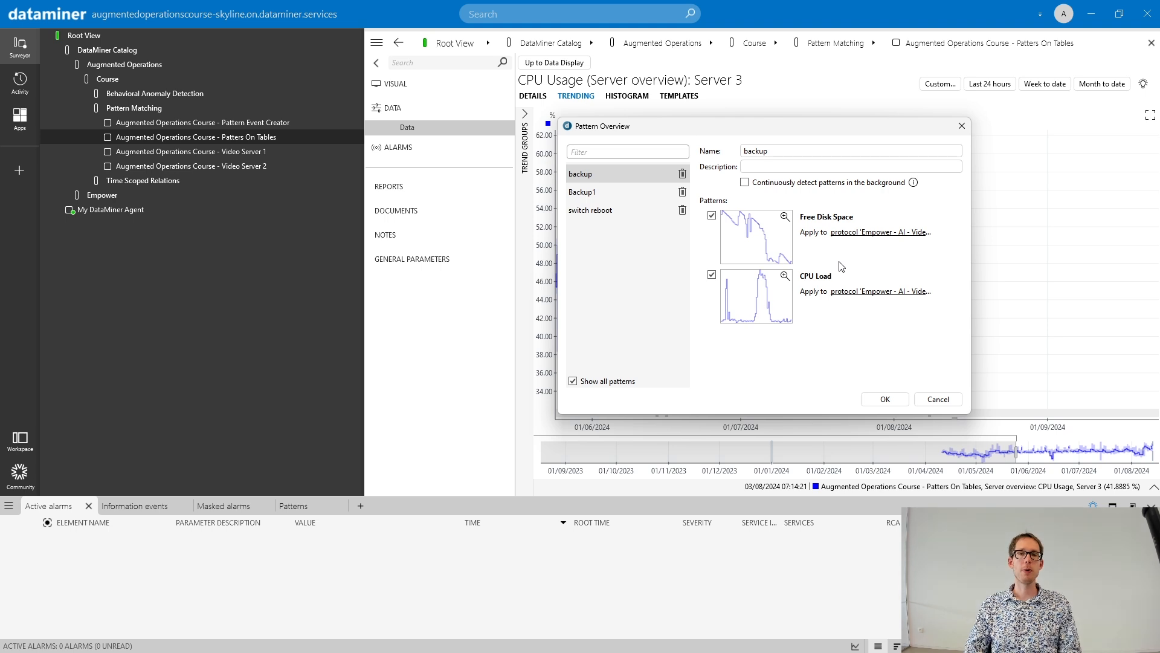
- Review the settings of the backup, Backup1 and switch reboot patterns in the overview
left_click(592, 192)
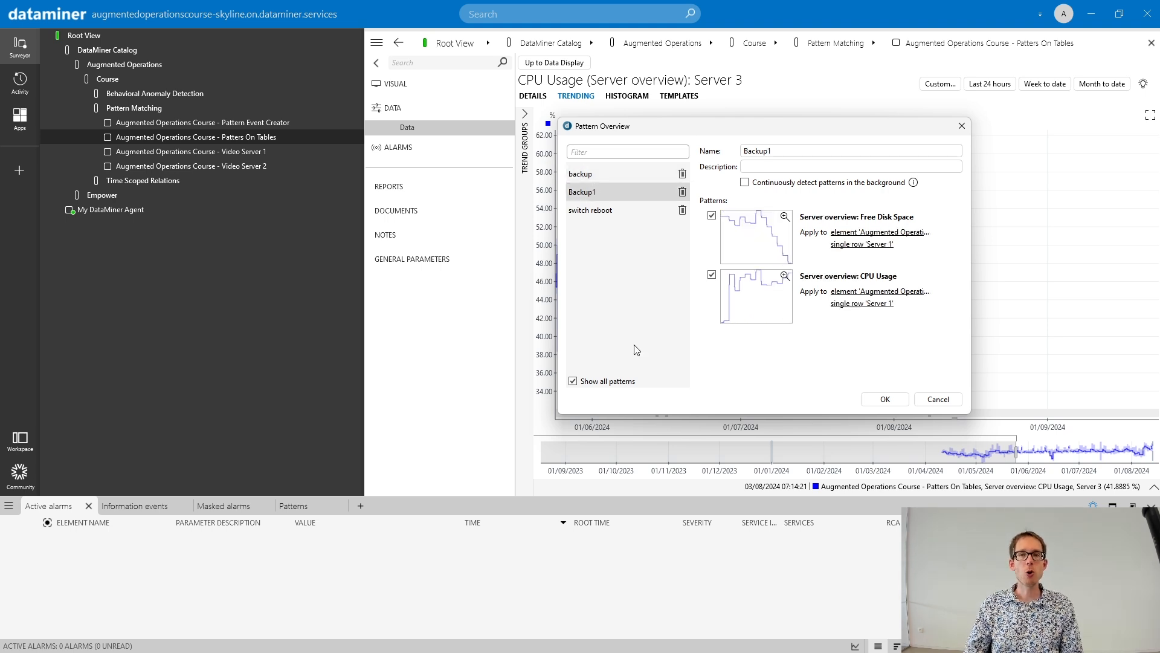
left_click(593, 213)
left_click(591, 173)
left_click(598, 193)
left_click(604, 210)
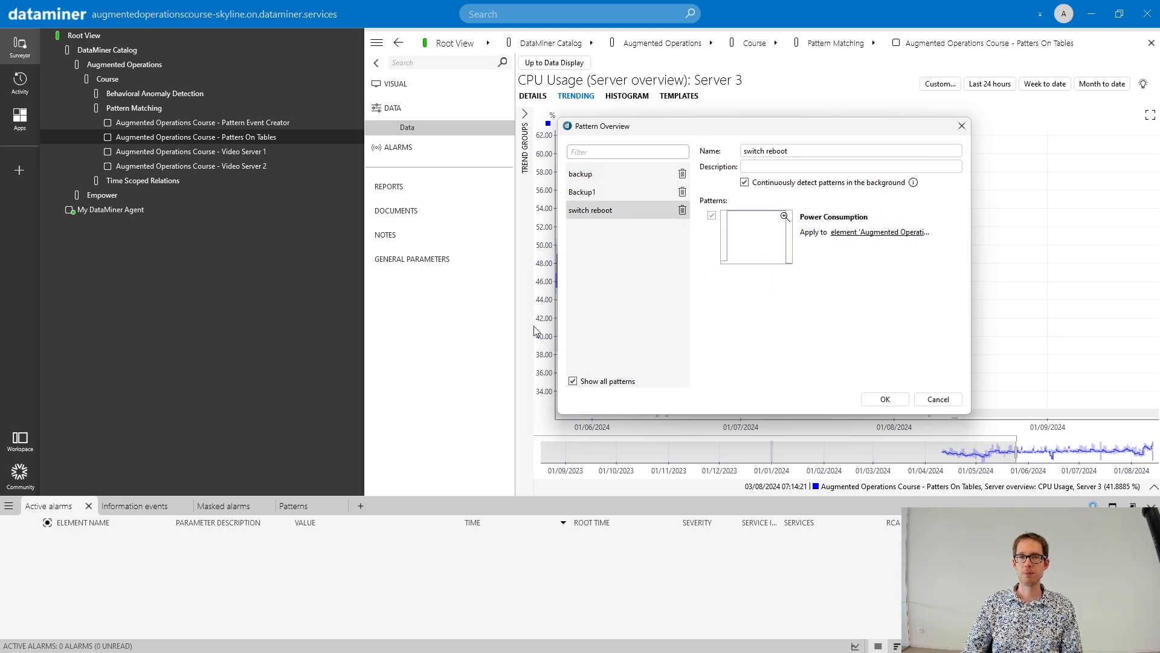
left_click(608, 174)
- Delete the backup and Backup1 patterns, keeping switch reboot, and save the pattern overview
left_click(604, 190)
left_click(681, 191)
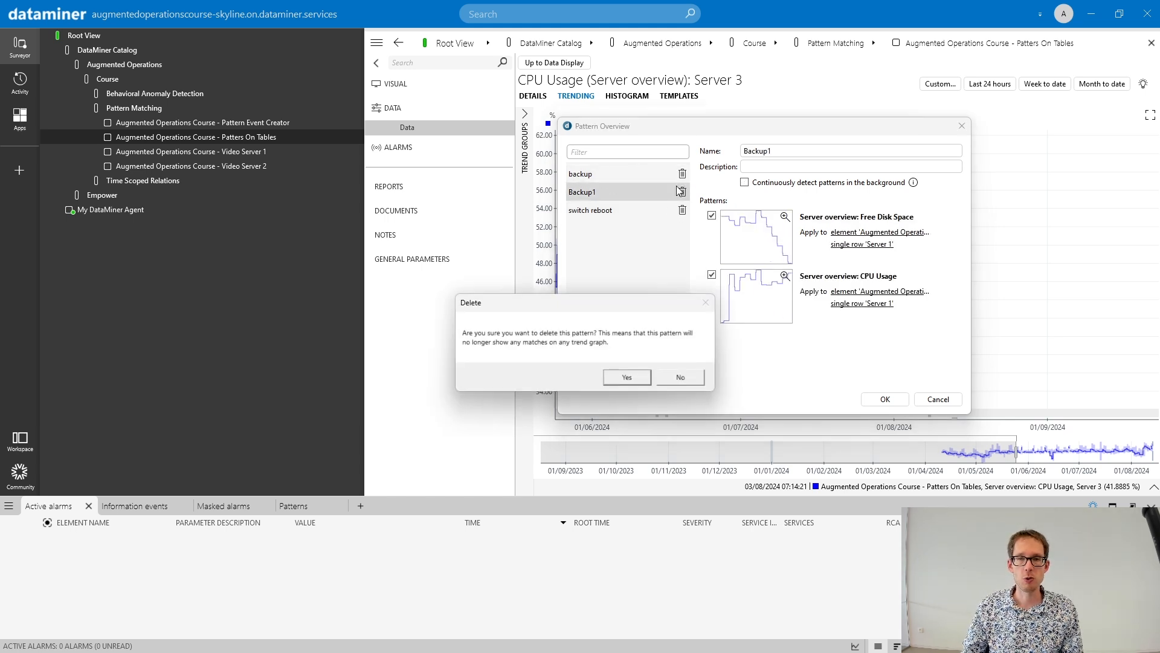
left_click(627, 377)
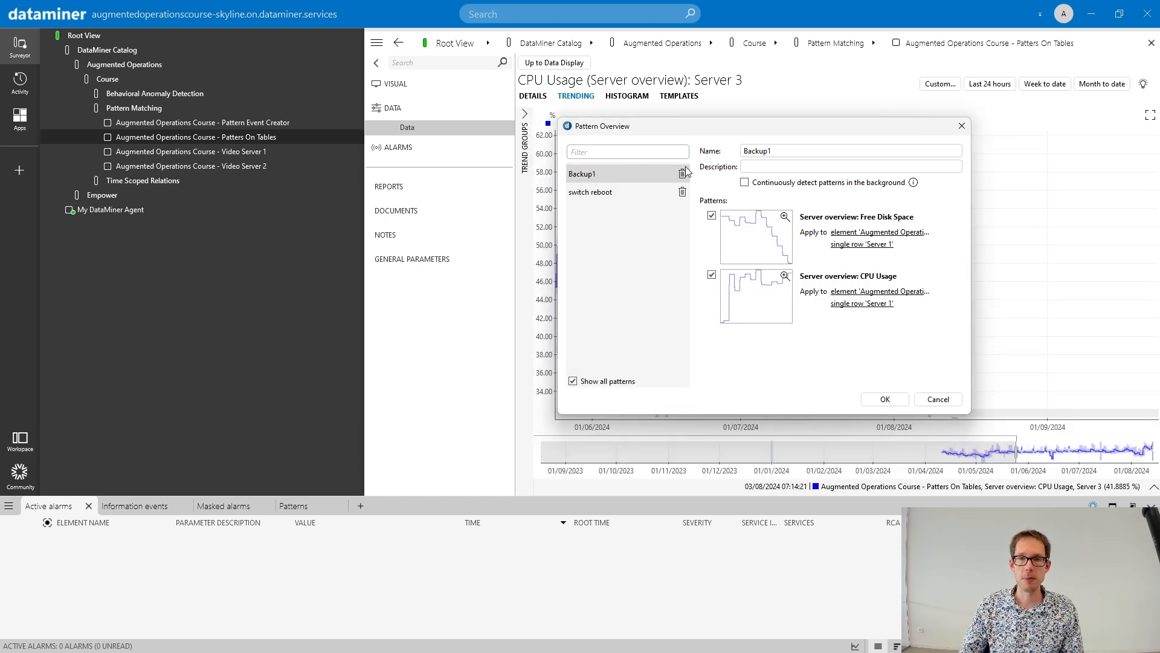
left_click(682, 173)
left_click(625, 377)
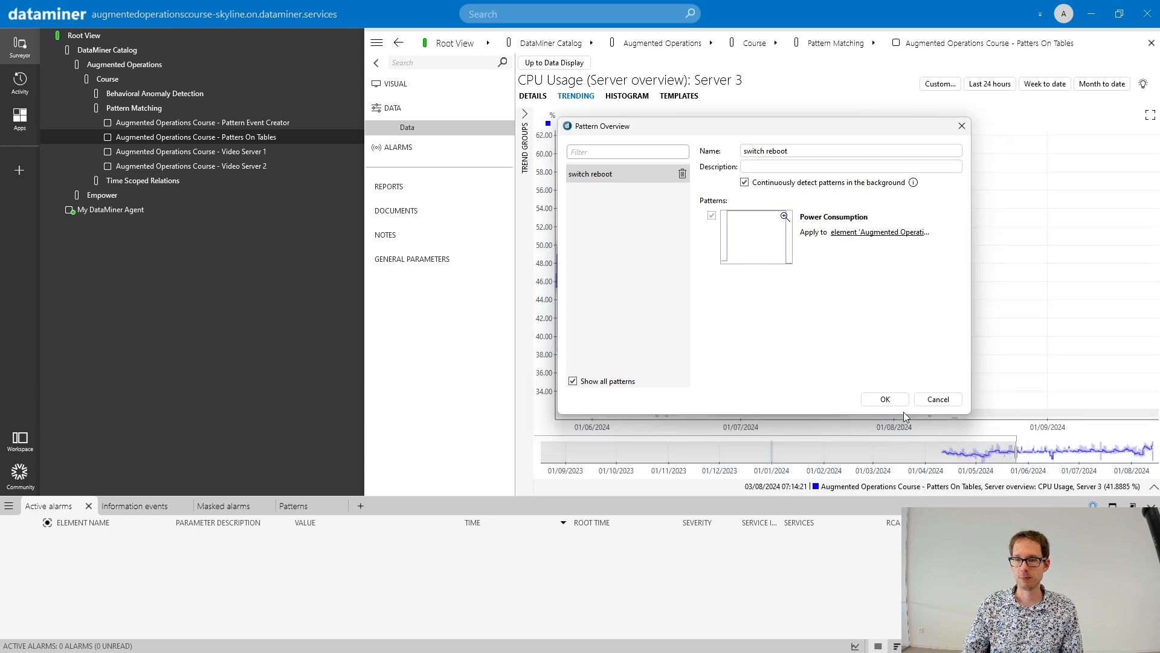
left_click(884, 399)
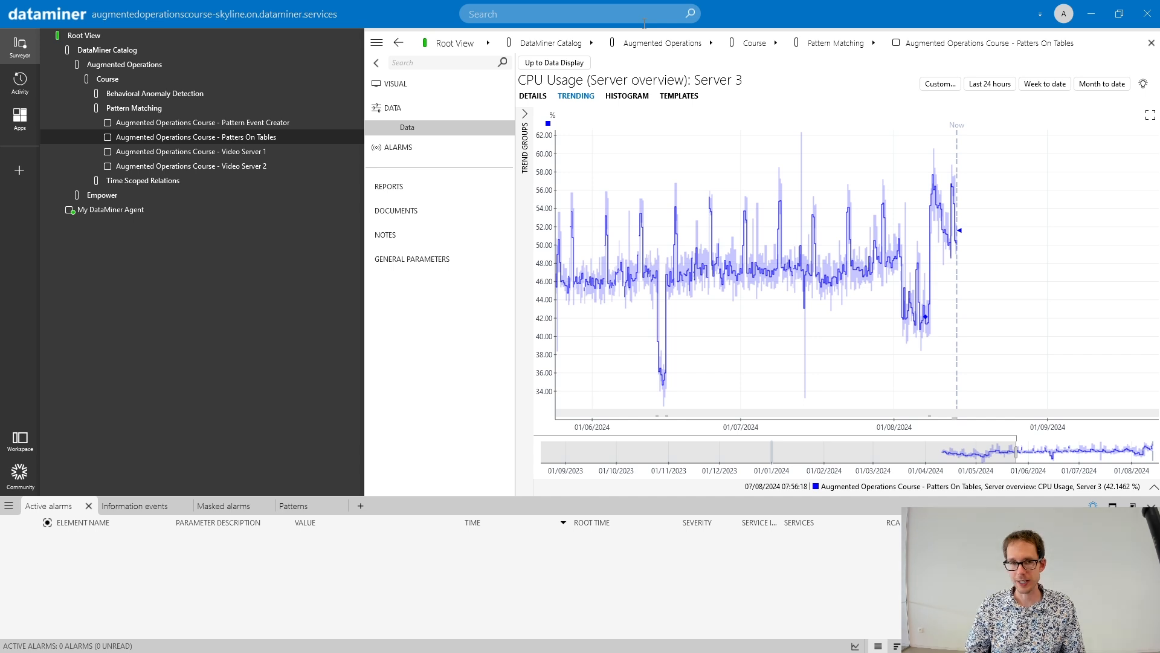
- Examine the Power Consumption trend of the Pattern Event Creator element around the switch reboot match on 12/08/2024
left_click(209, 124)
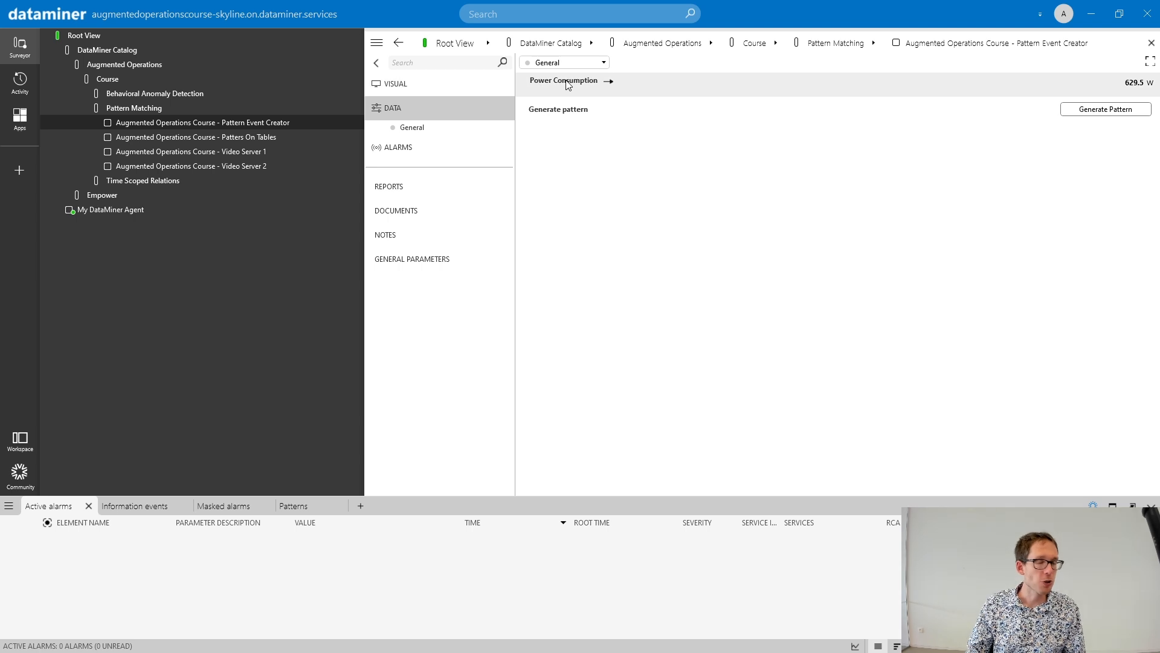
mouse_move(584, 84)
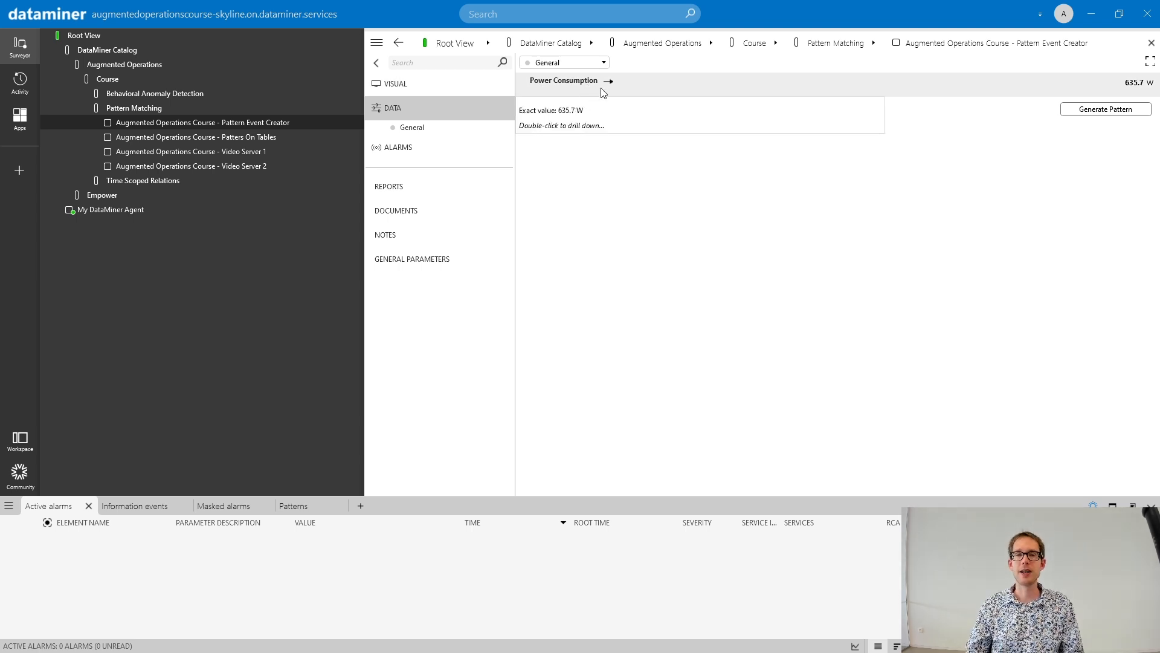
left_click(609, 84)
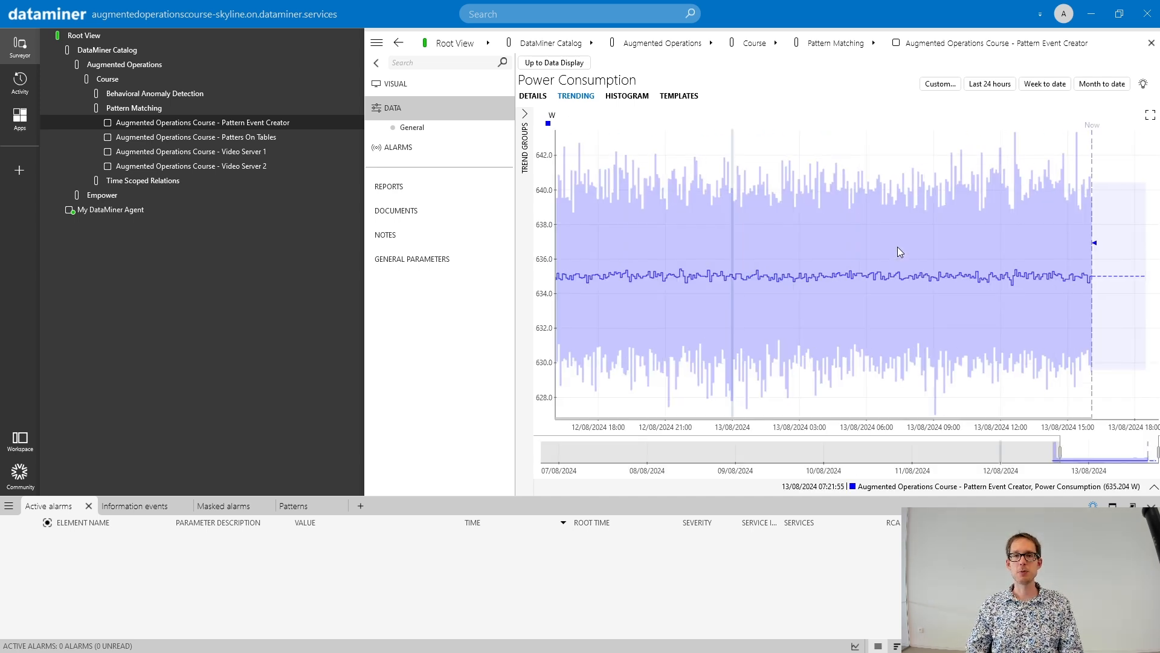
scroll(897, 246, "down", 3)
scroll(719, 357, "up", 5)
scroll(719, 358, "up", 1)
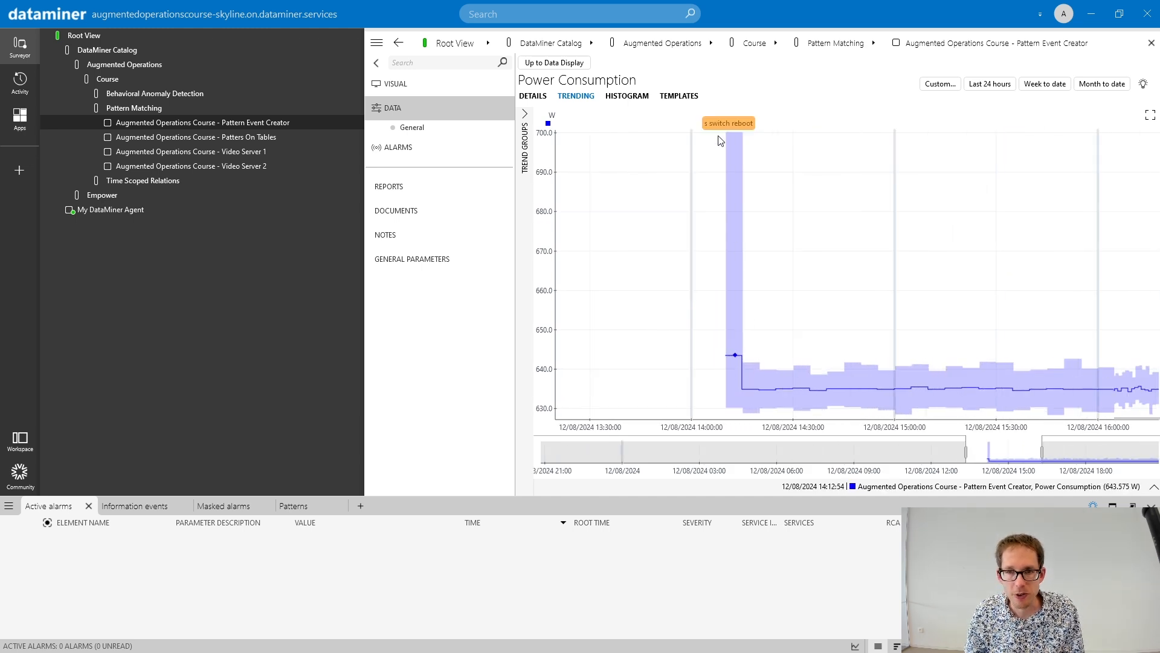
left_click_drag(924, 278, 694, 270)
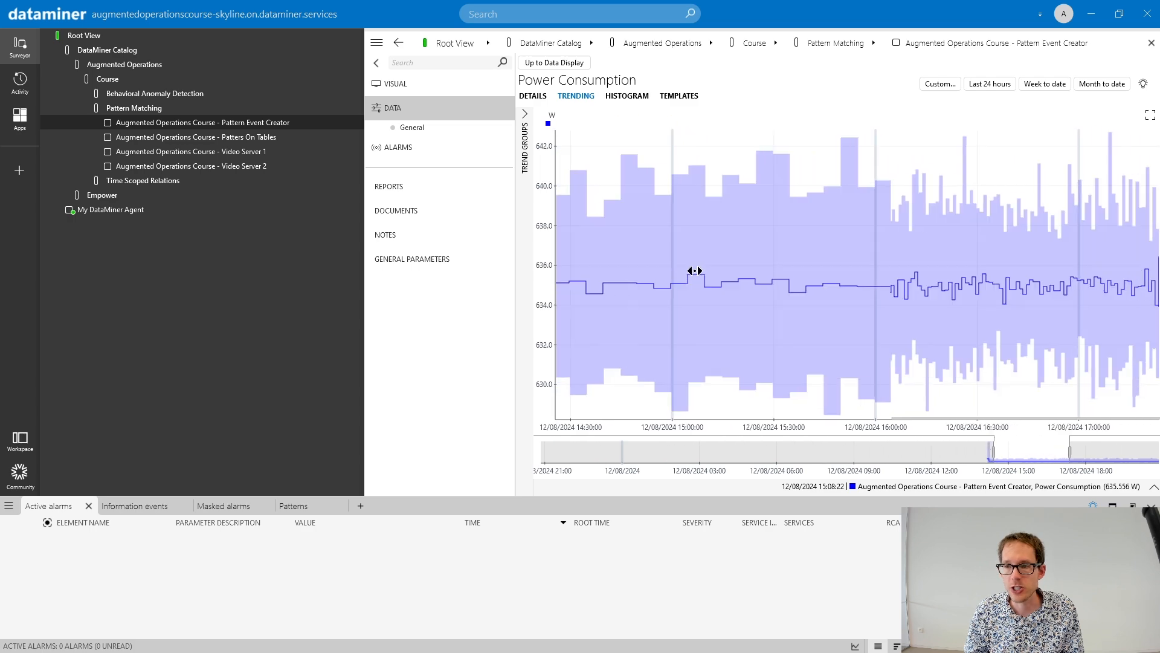
left_click_drag(1009, 153, 889, 202)
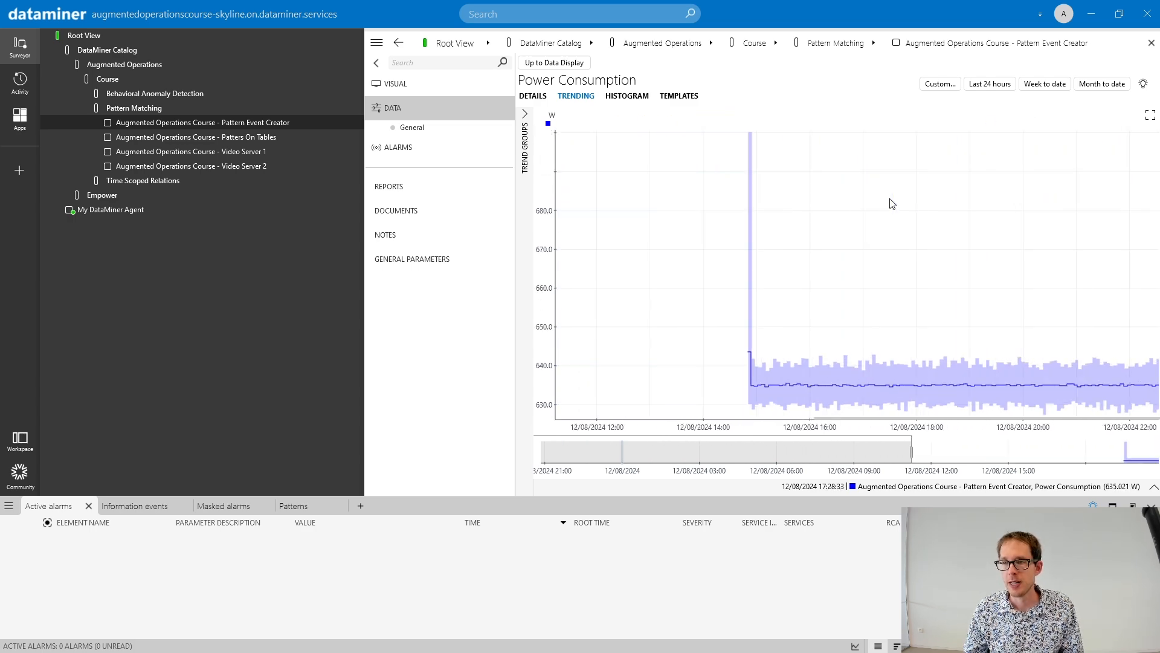
- Return to the Pattern Event Creator's data display and generate a new pattern in its Power Consumption
left_click(532, 62)
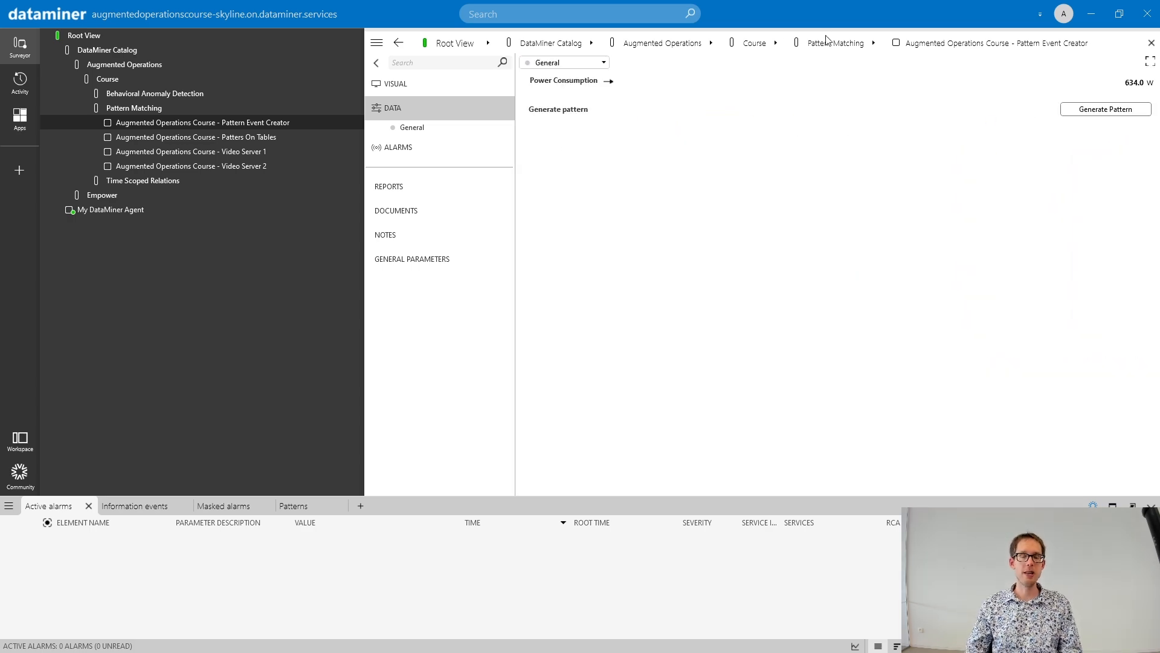
left_click(1101, 112)
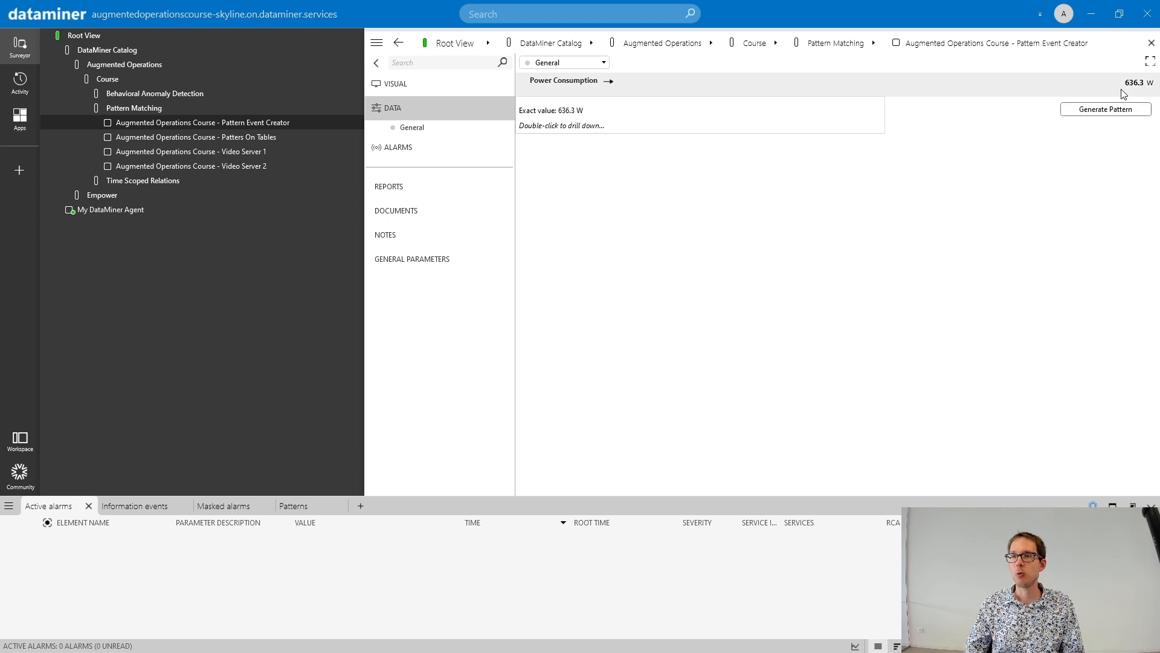
left_click(1101, 112)
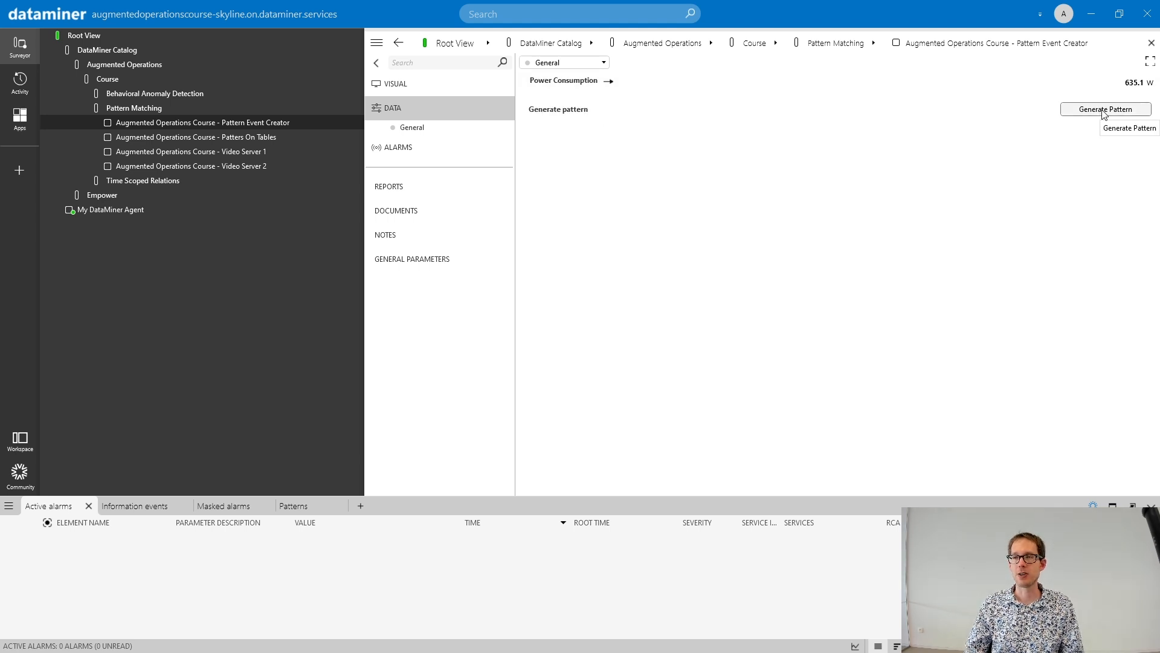
left_click(654, 368)
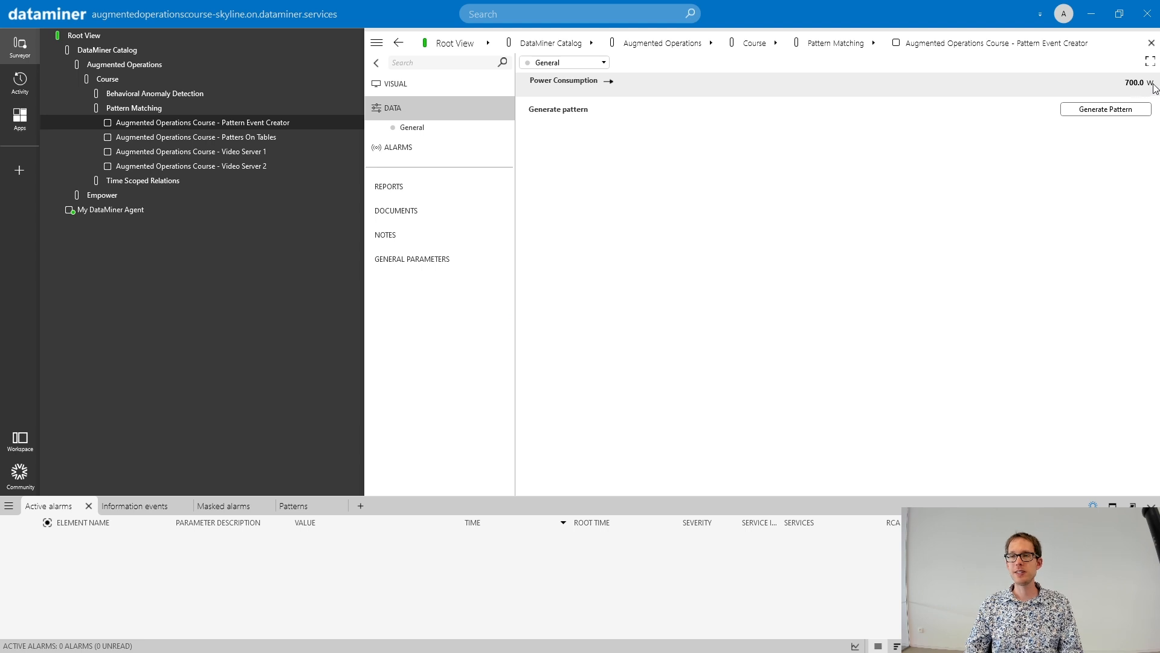
- Bring up the Patterns tab of the alarm console and close it
mouse_move(1128, 89)
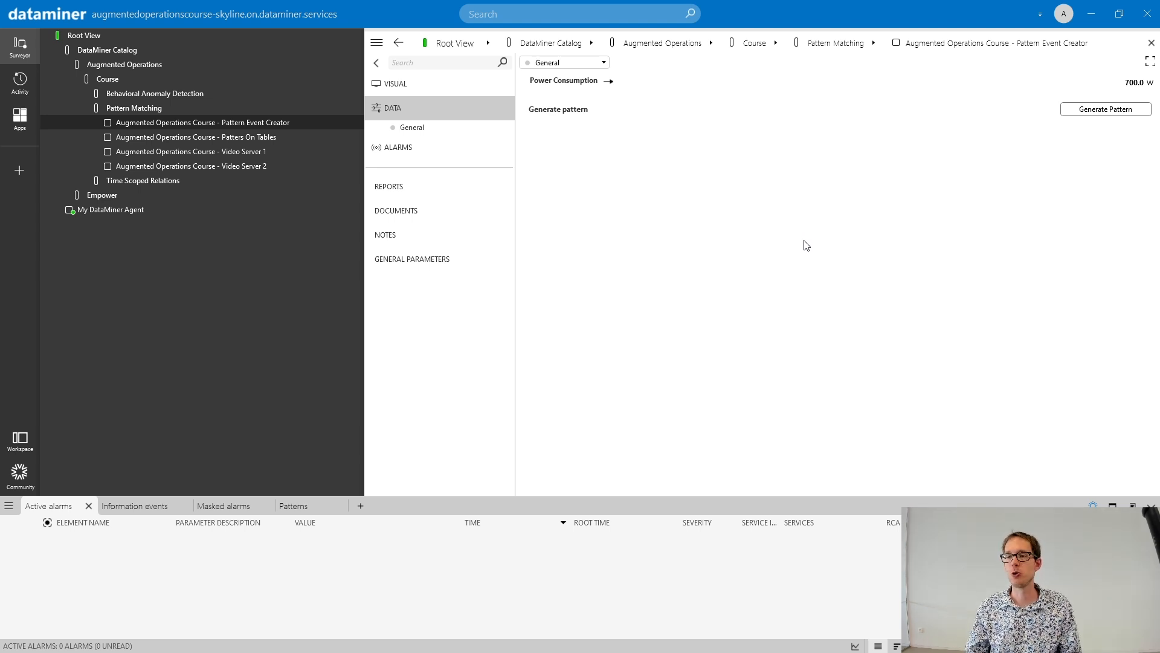
left_click(315, 511)
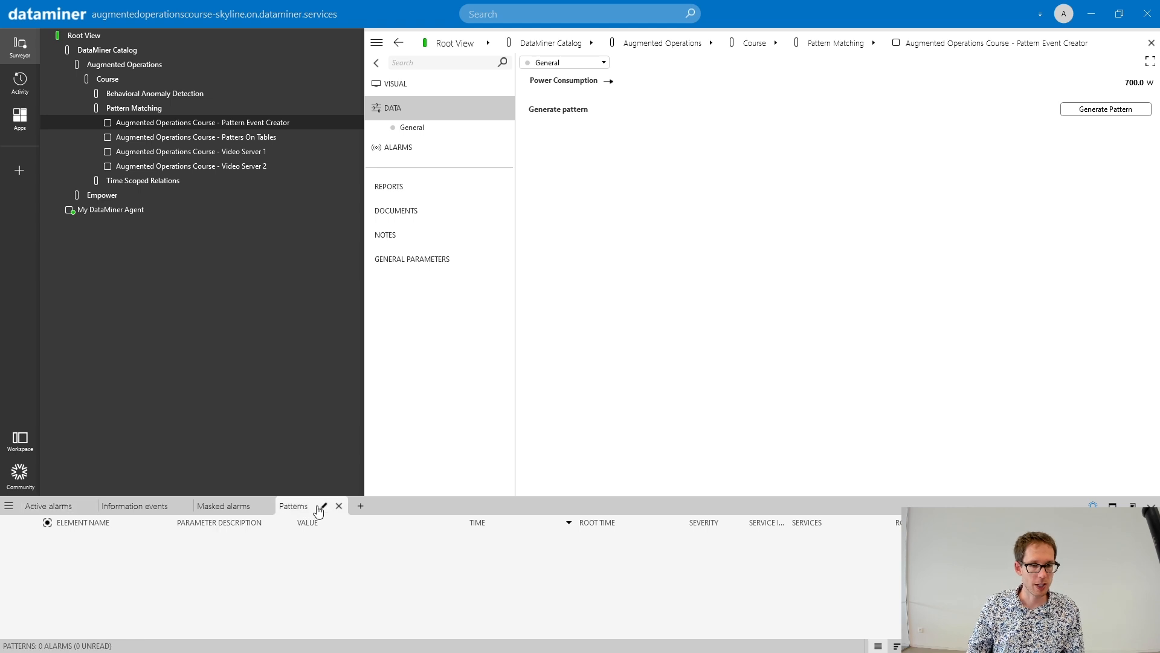
left_click(337, 506)
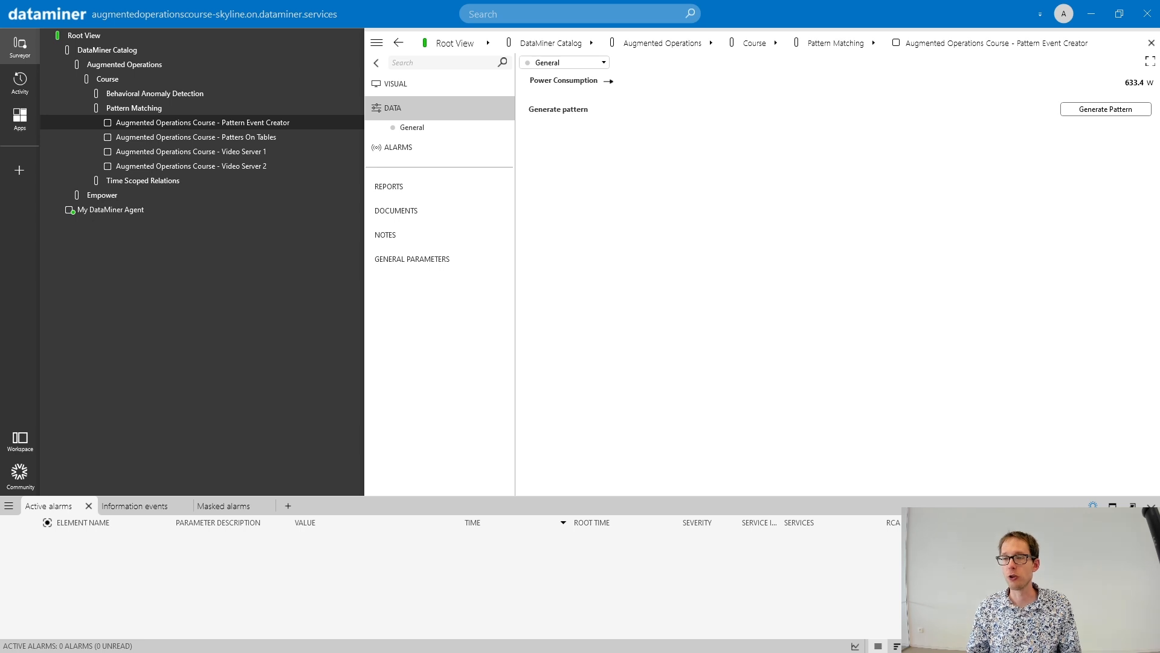
left_click(229, 137)
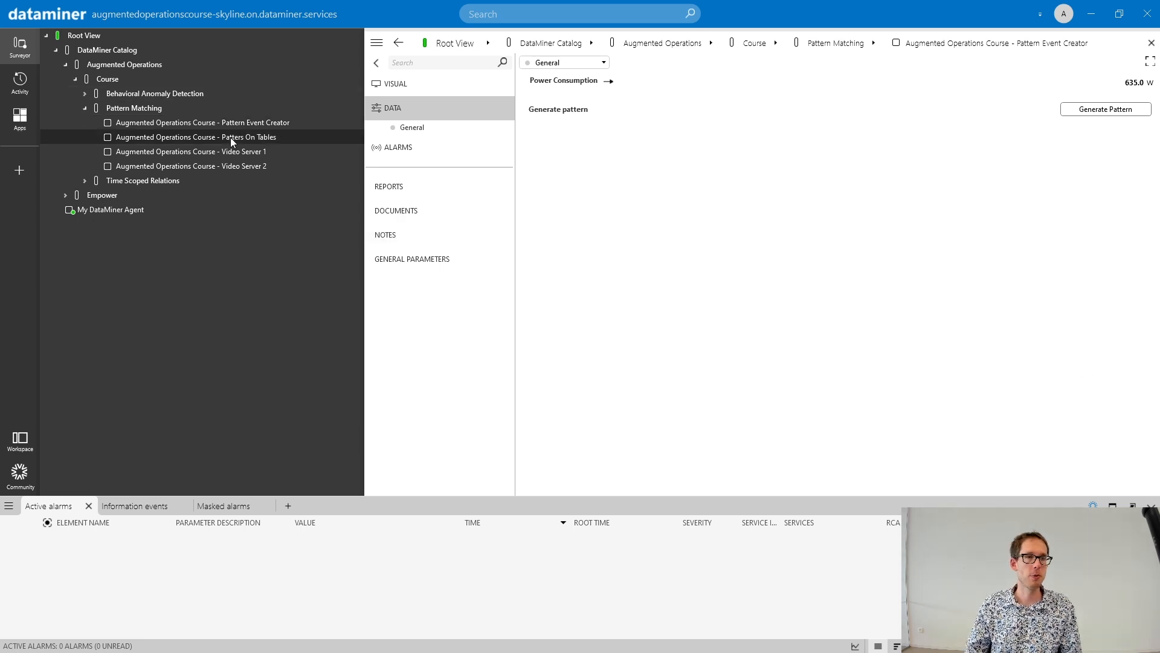
left_click(263, 123)
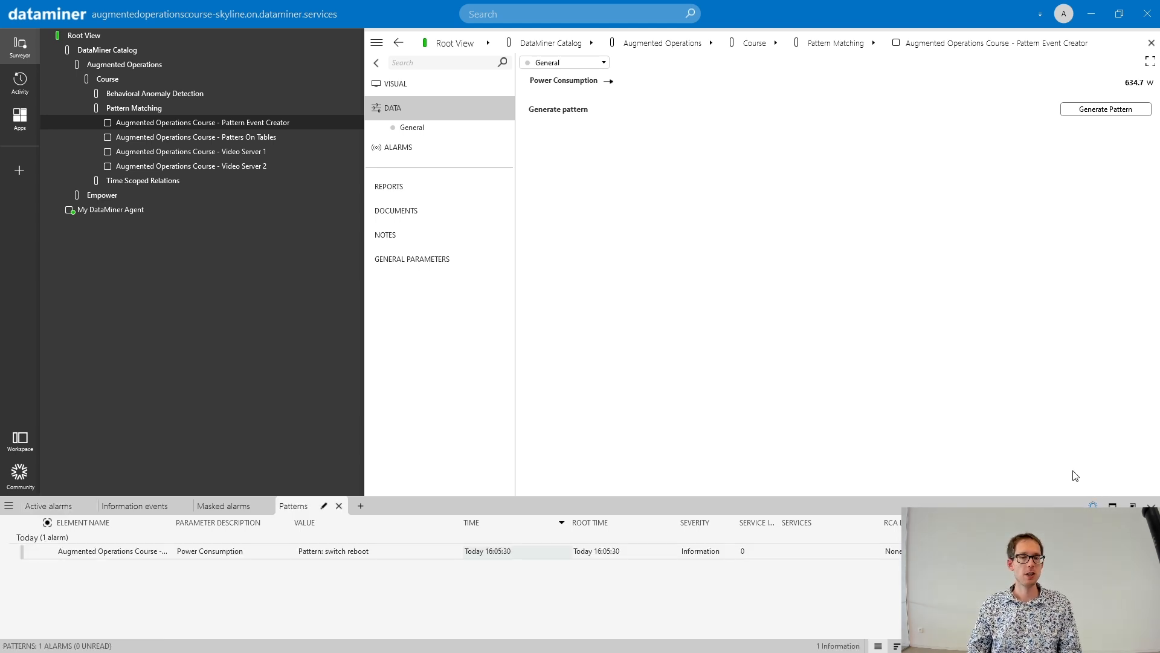
- Enlarge the alarm console and widen its Element Name column to fit the full element name
left_click_drag(709, 498, 710, 449)
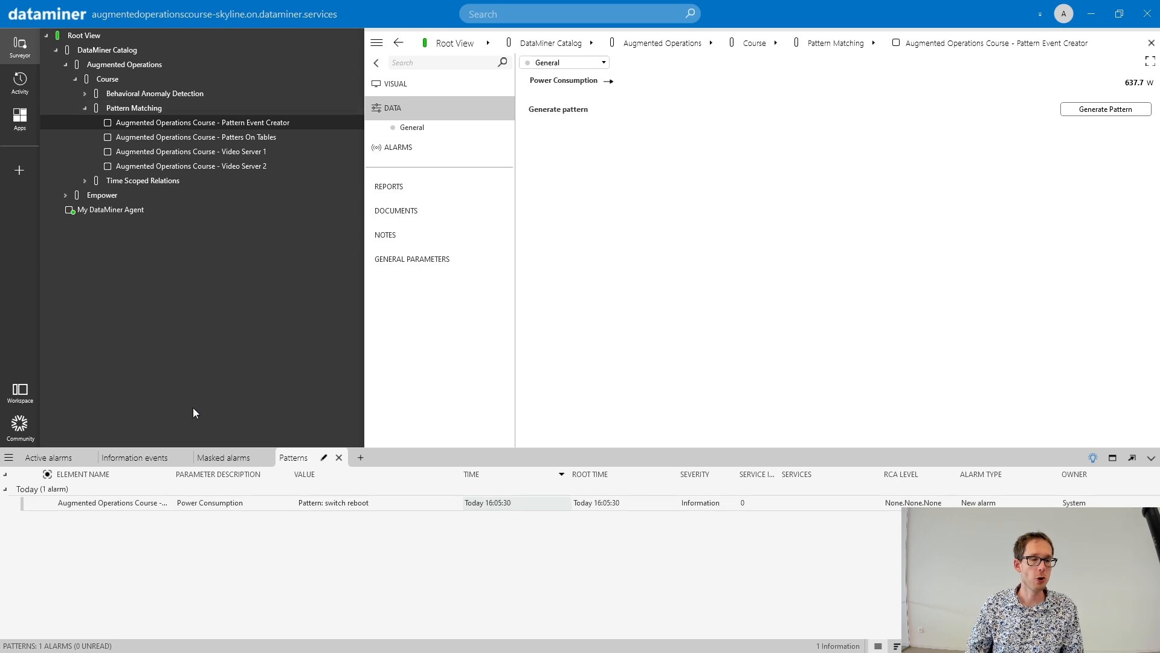
left_click_drag(175, 477, 269, 476)
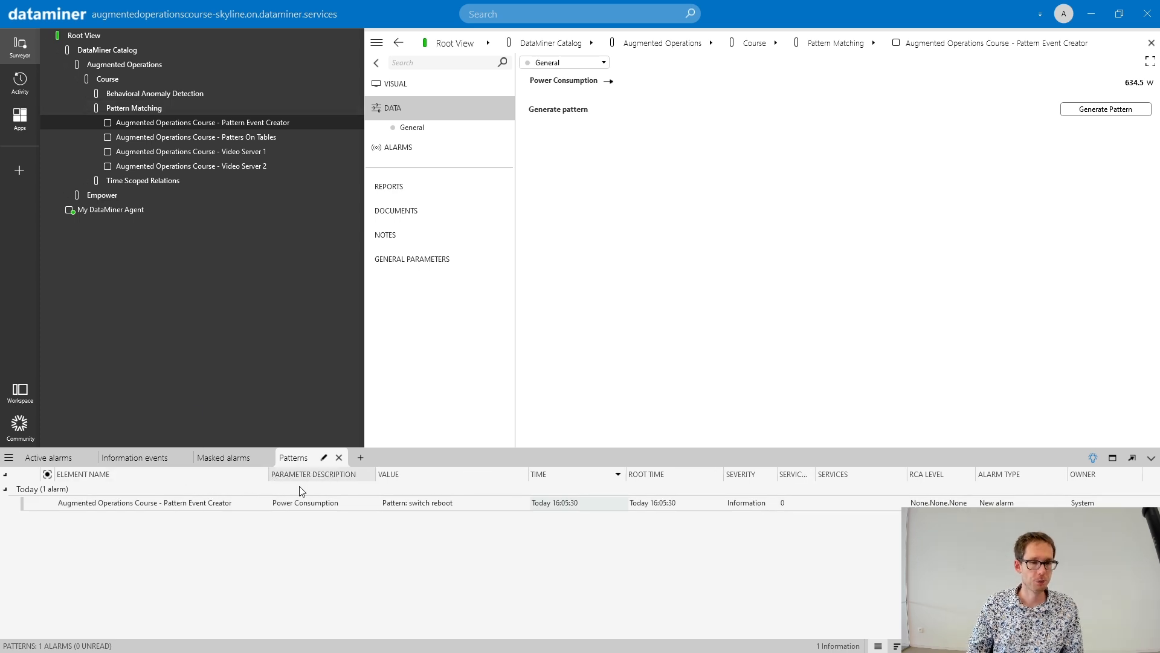
- List the recent pattern occurrences in the alarm console and open the Power Consumption trend from the switch reboot event
left_click(1091, 458)
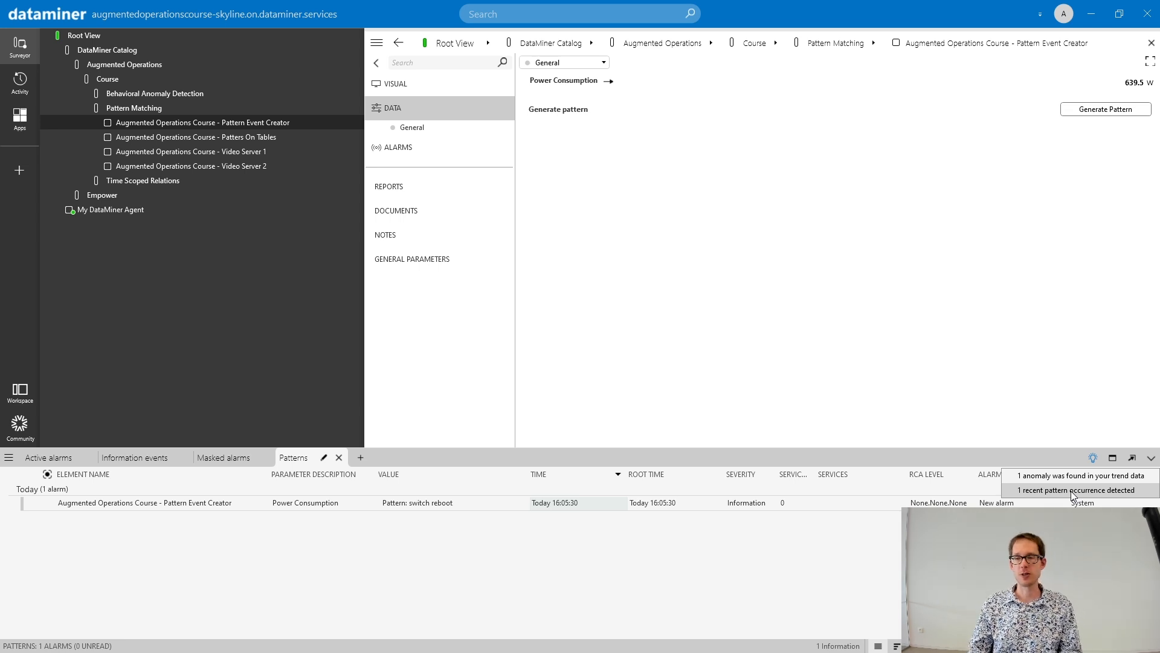
left_click(1071, 490)
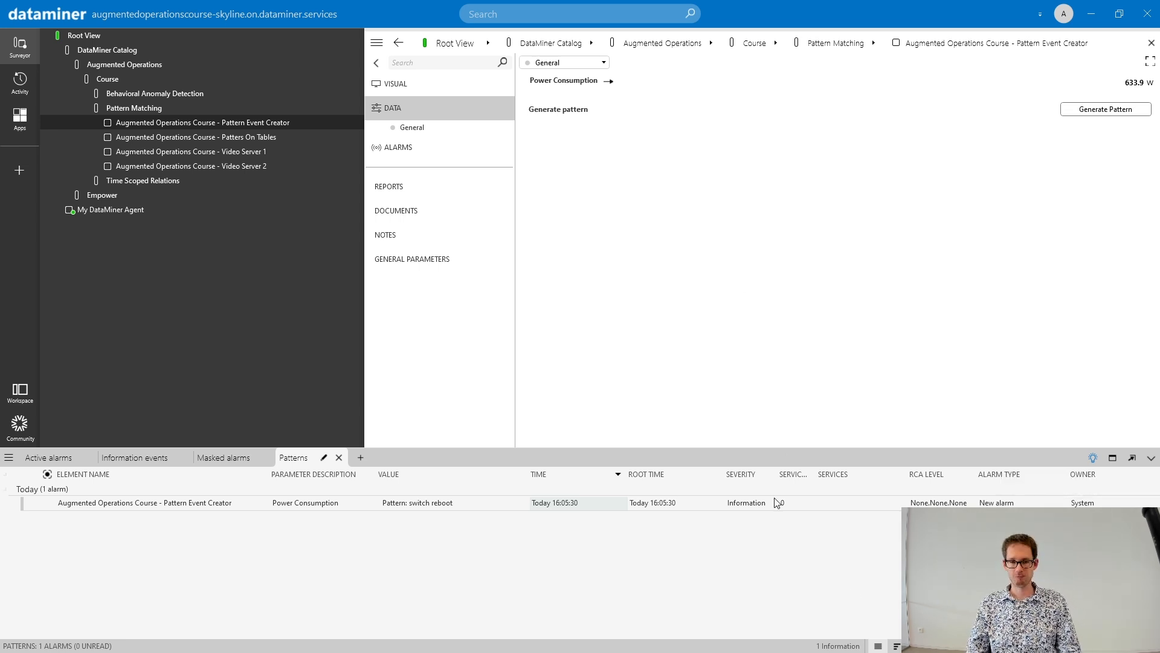
double_click(409, 505)
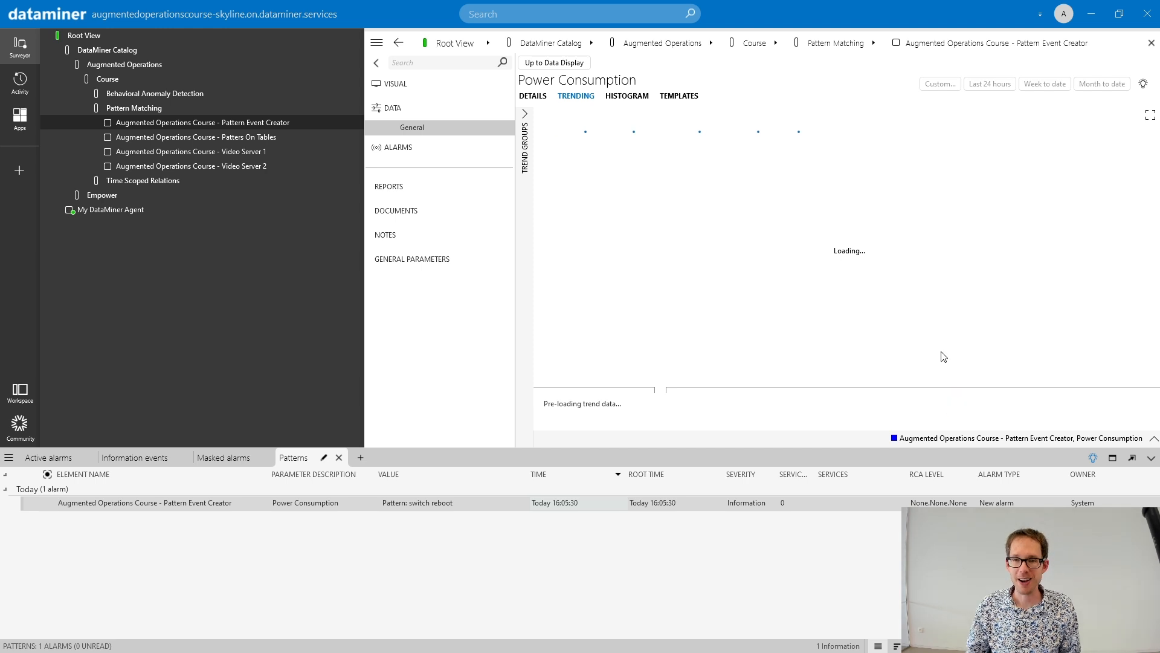